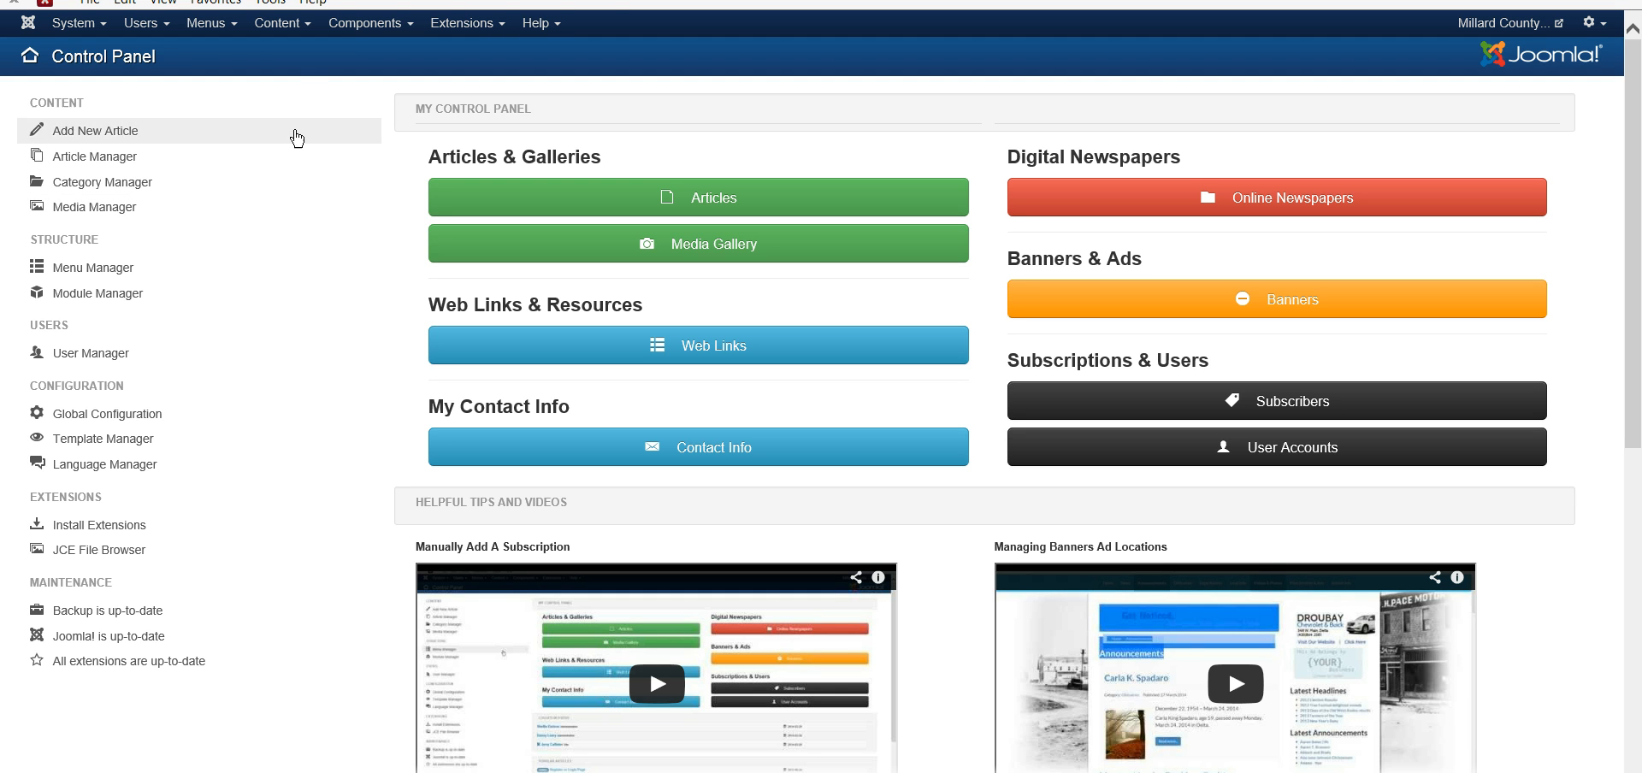
- Open the Submit An Obituary form from the Payment Form component's forms management and look through its general settings
left_click(396, 30)
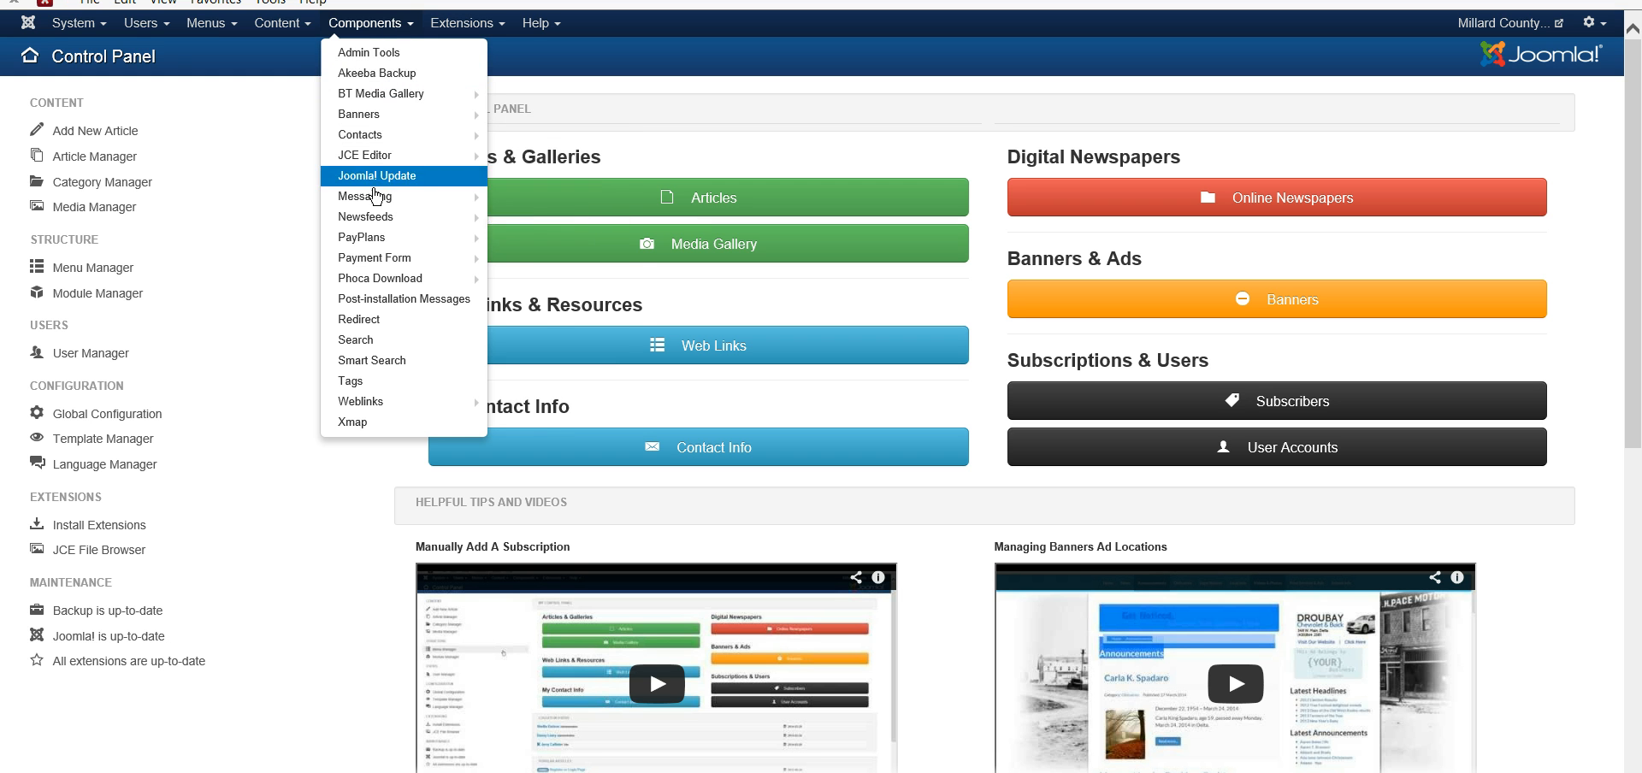
left_click(374, 261)
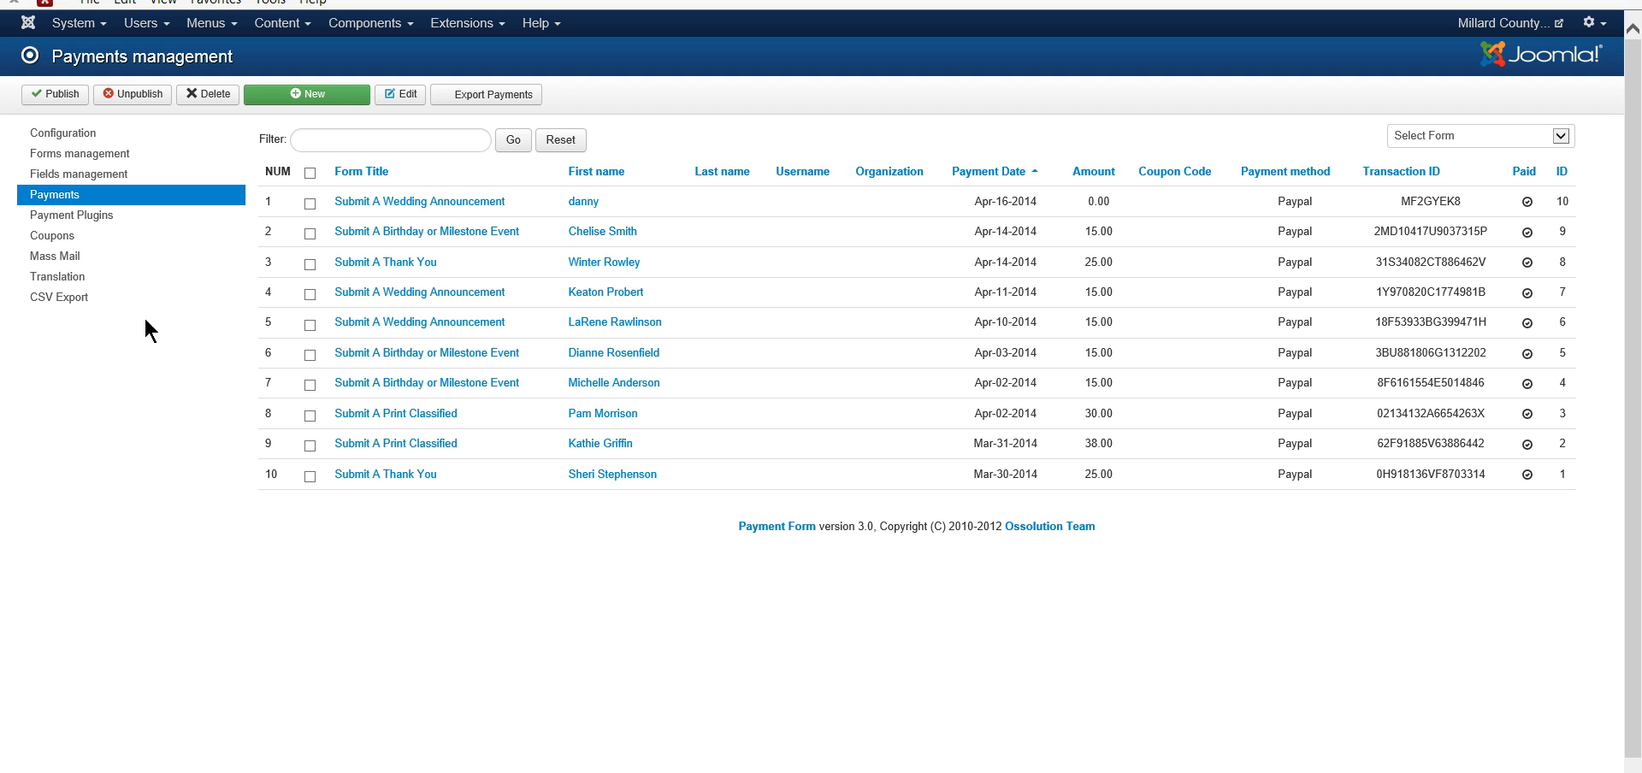
left_click(91, 158)
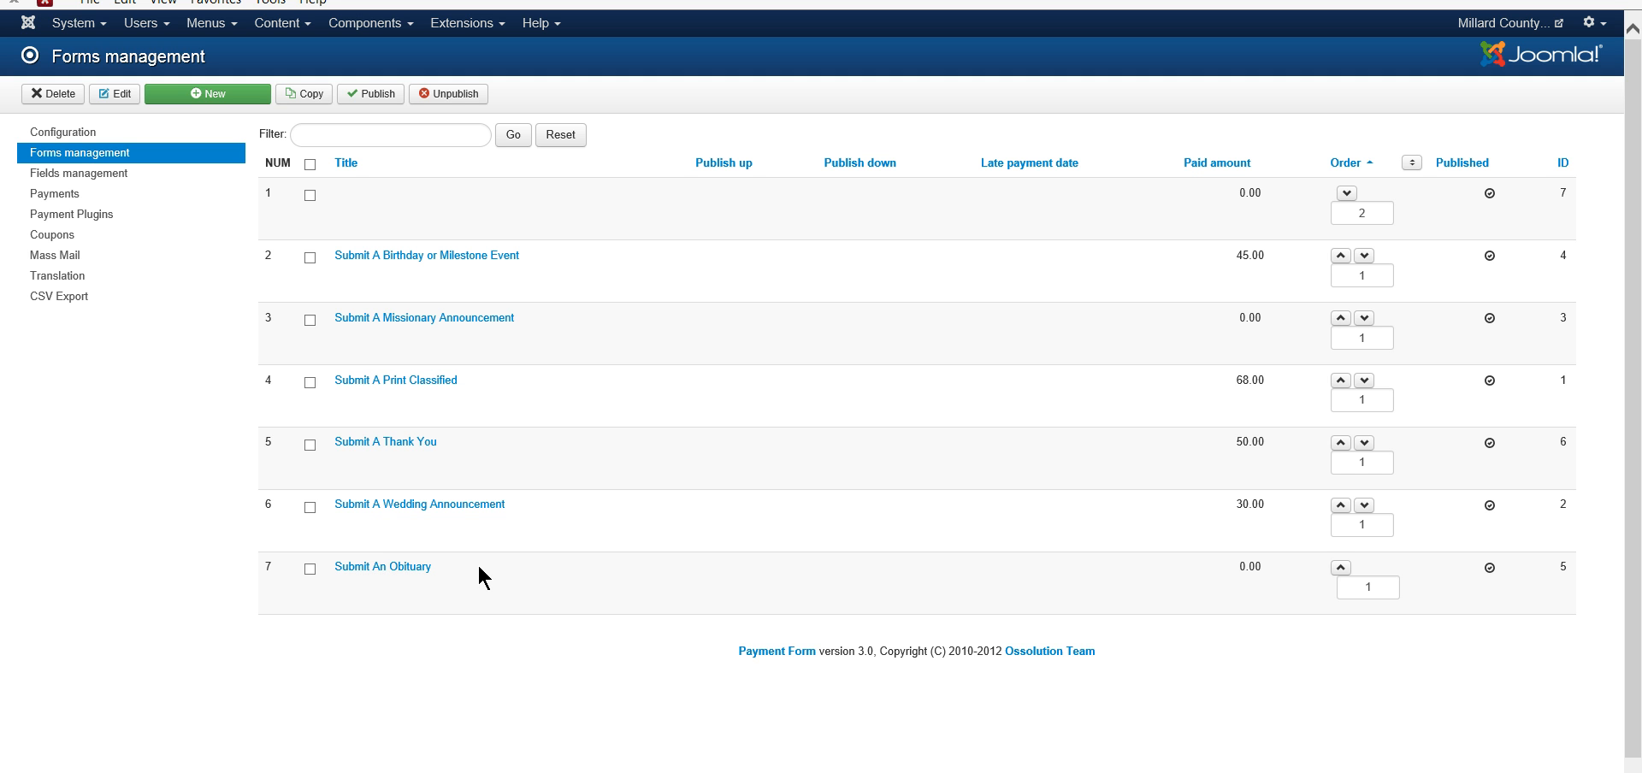
left_click(404, 573)
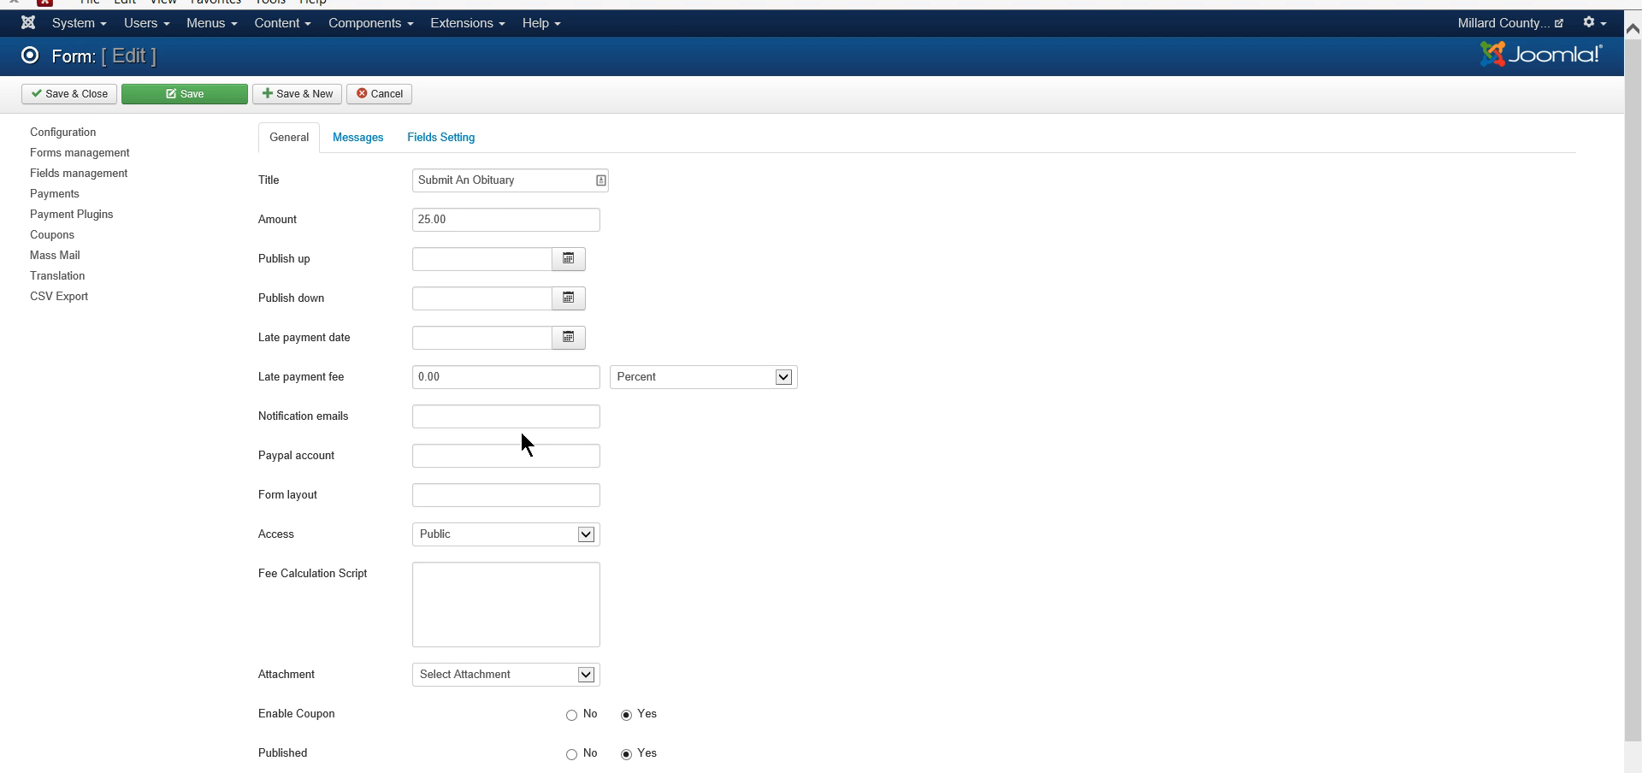
scroll(720, 559, "down", 1)
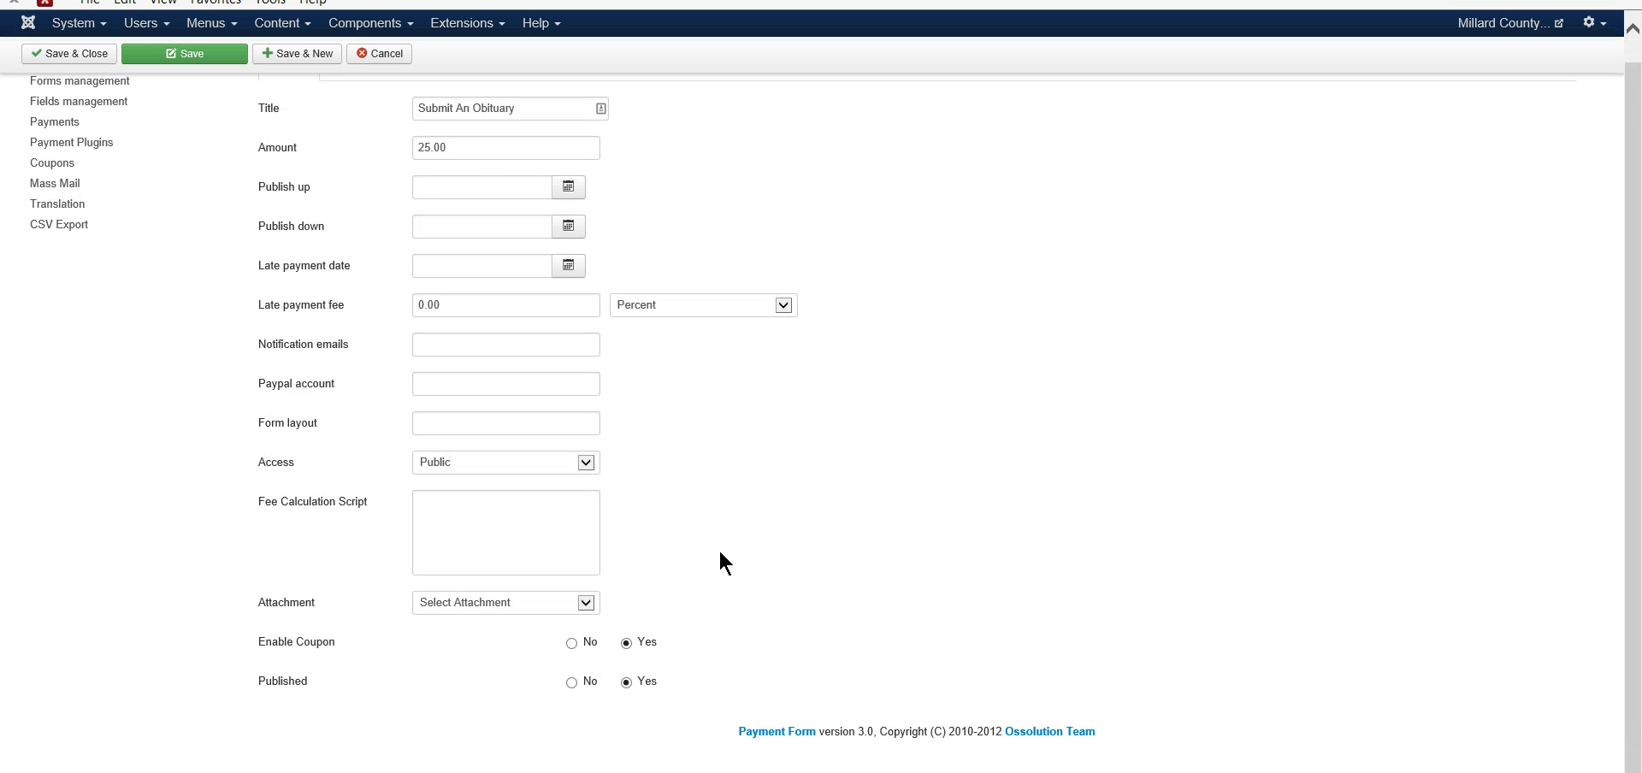
scroll(719, 564, "up", 1)
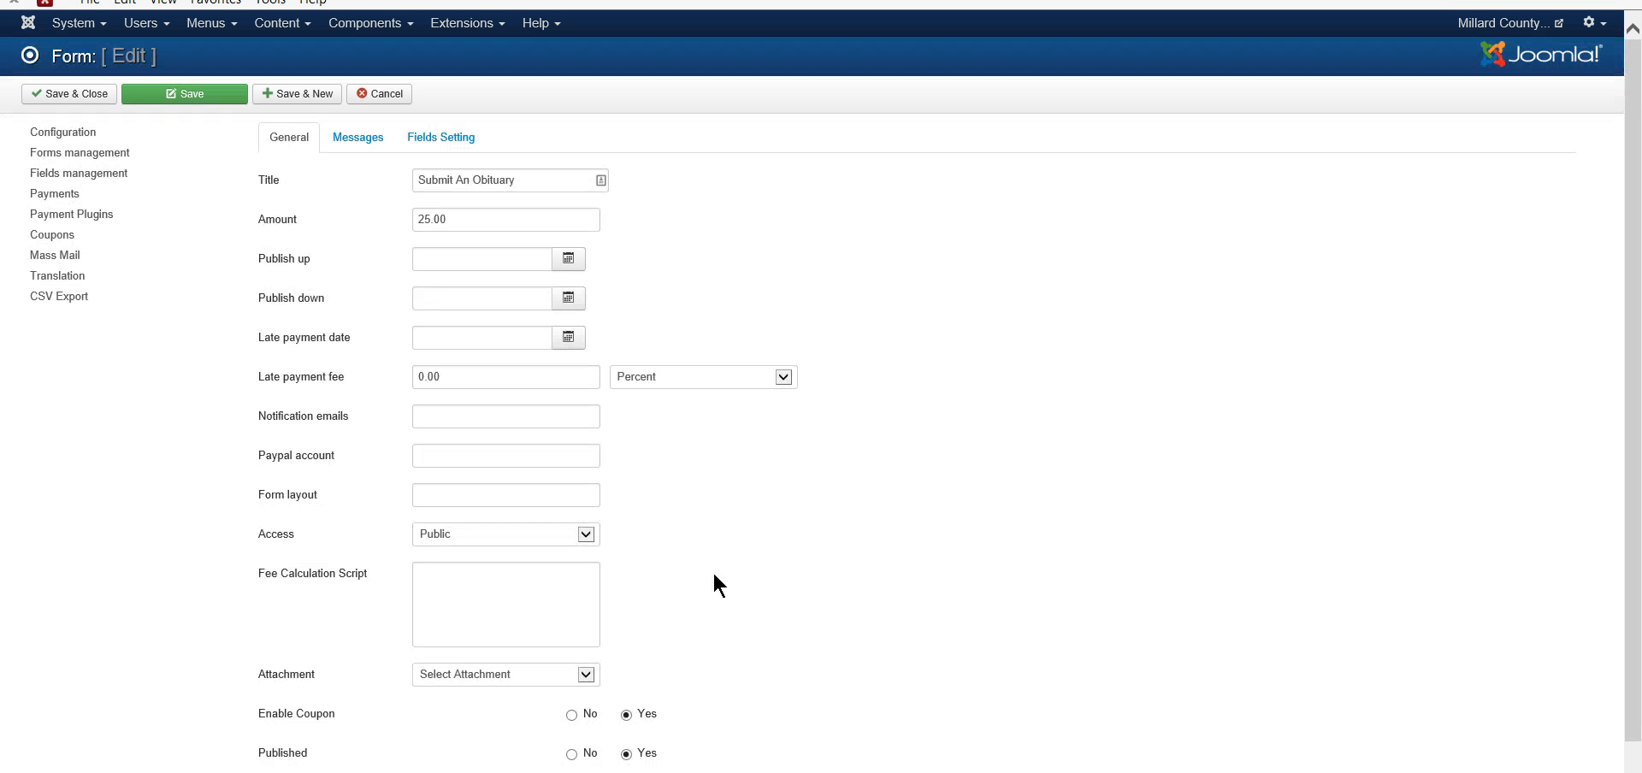
- Examine the form message text in the Submit An Obituary form's message settings
left_click(368, 141)
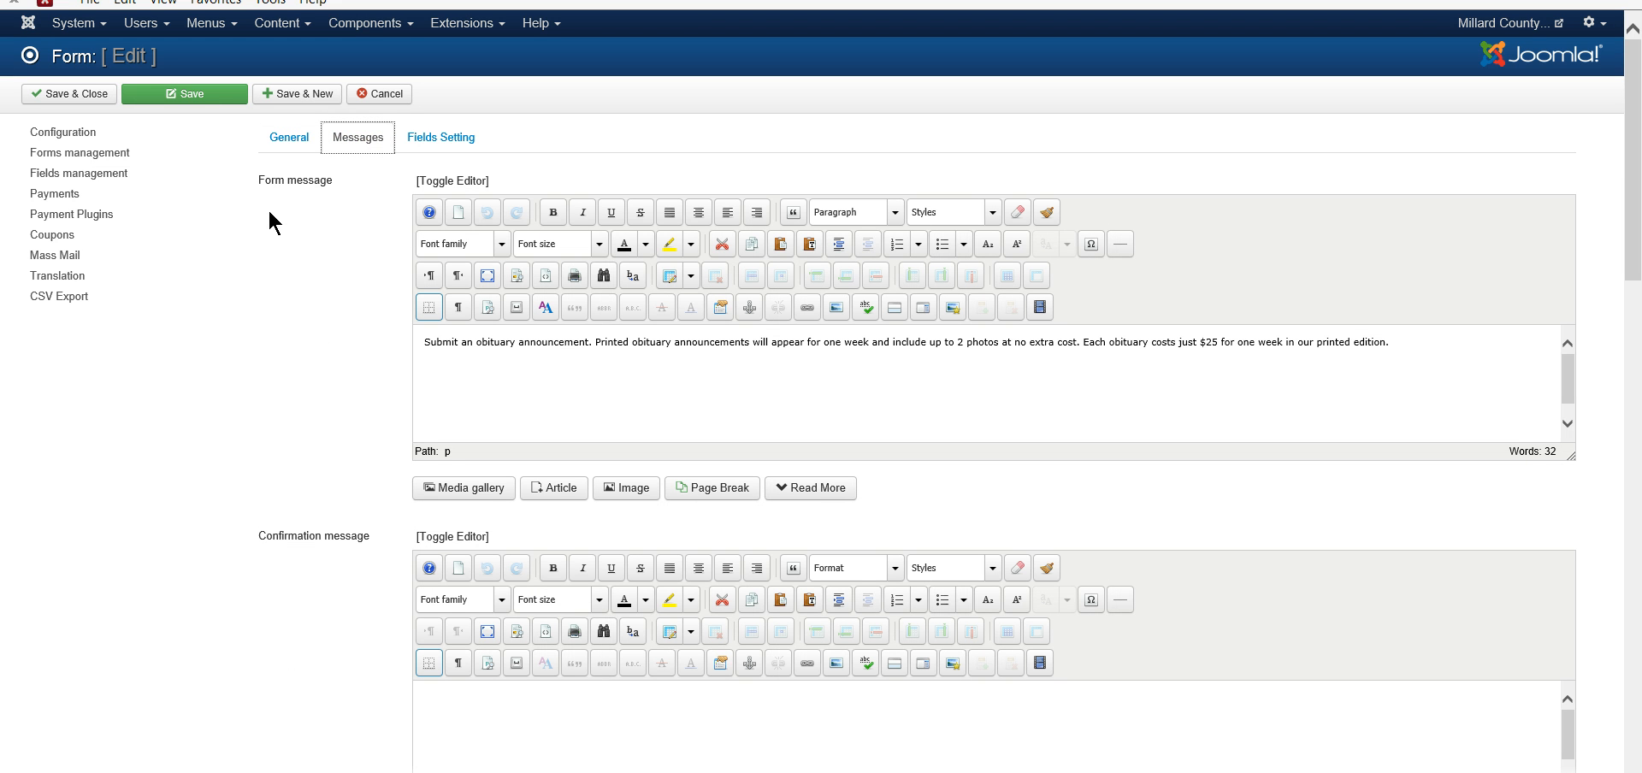
left_click_drag(250, 173, 322, 183)
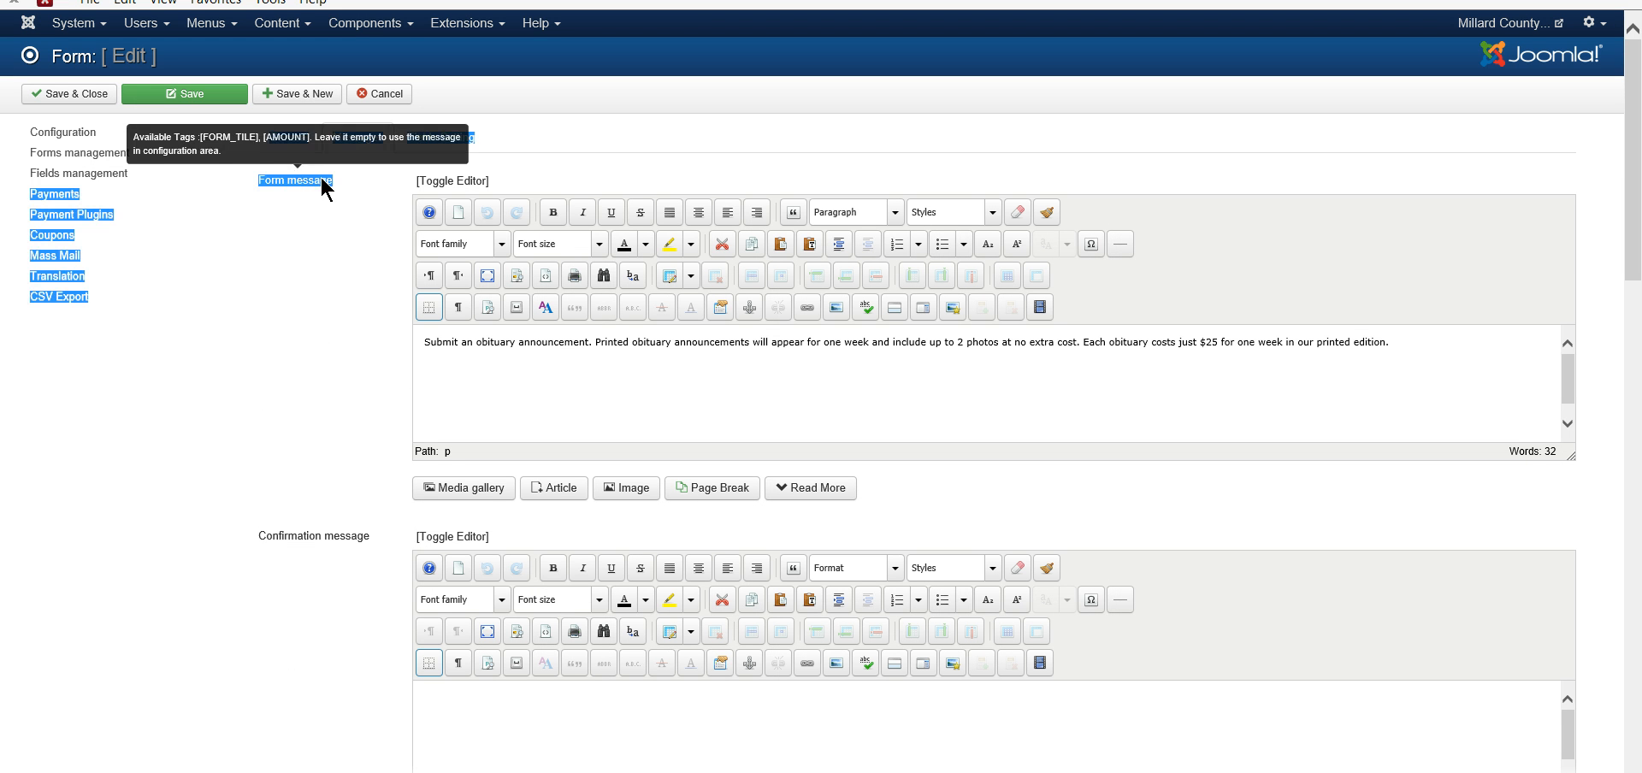
left_click(488, 396)
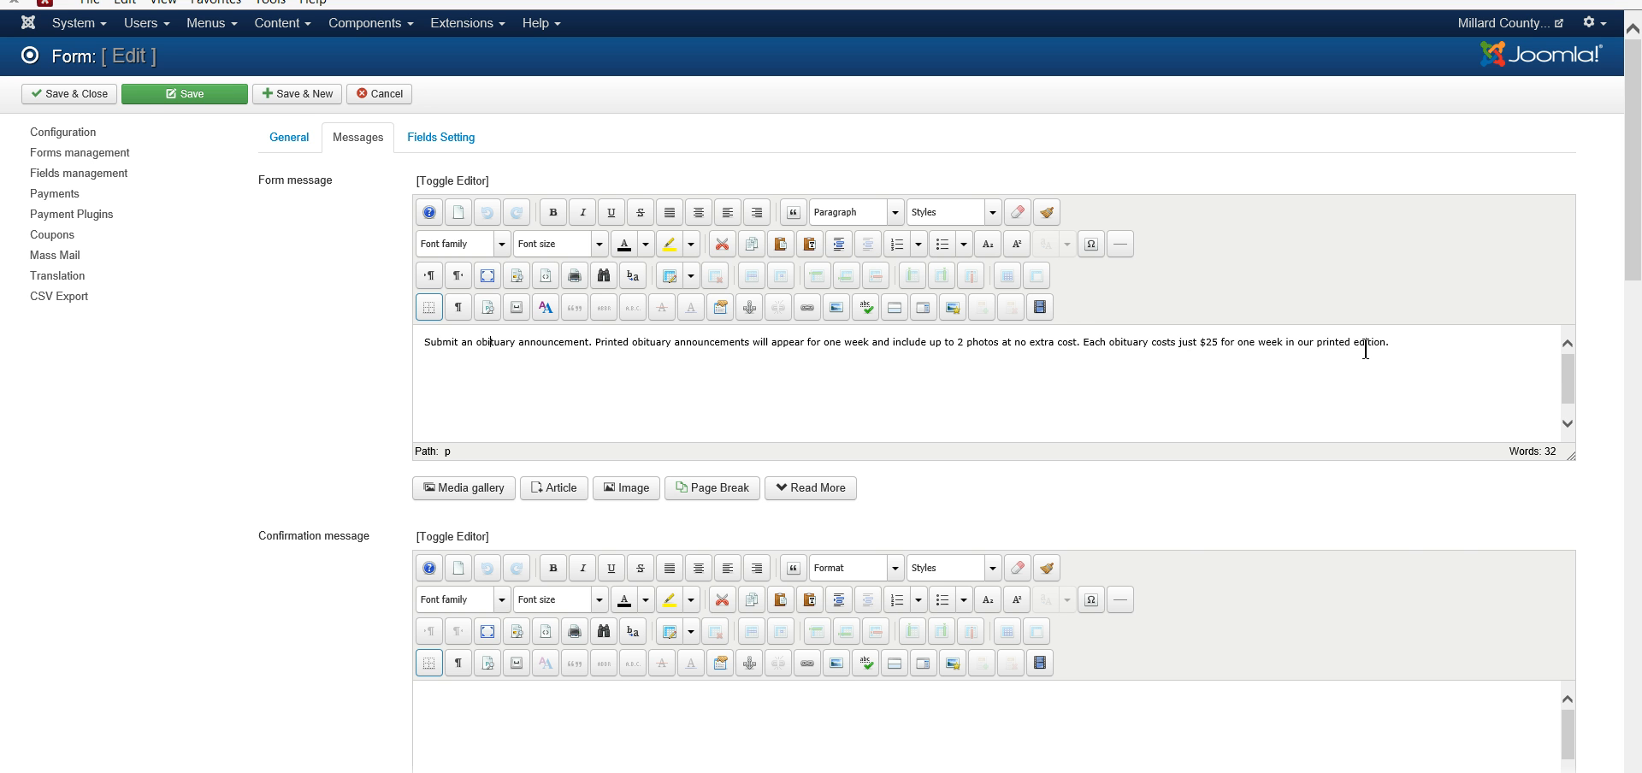
- Examine which fields are shown and required in the obituary form's field settings, from Name through Total Amount
left_click(441, 139)
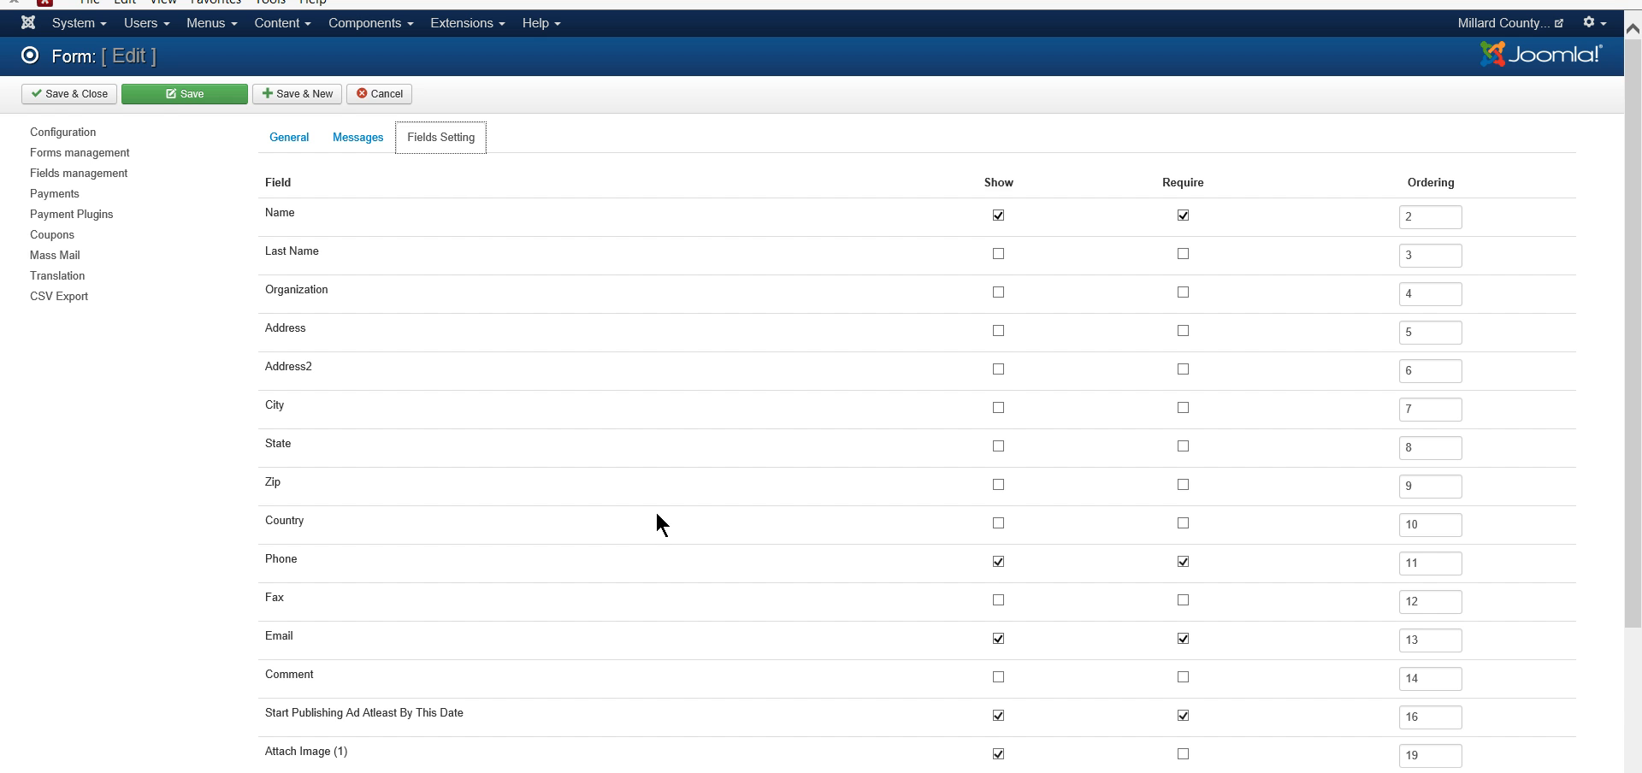
scroll(657, 514, "down", 3)
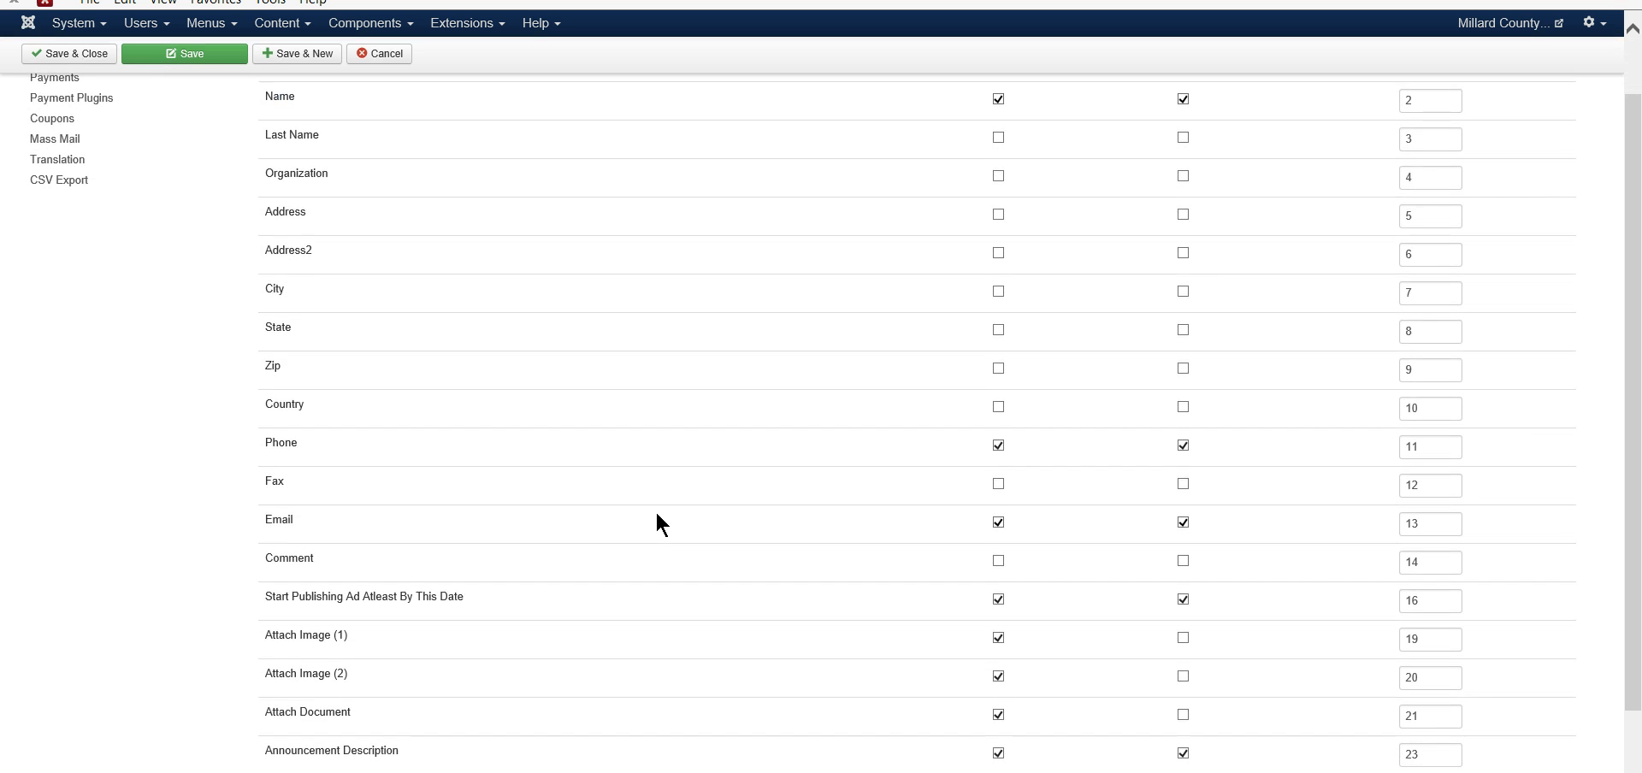
scroll(657, 514, "down", 2)
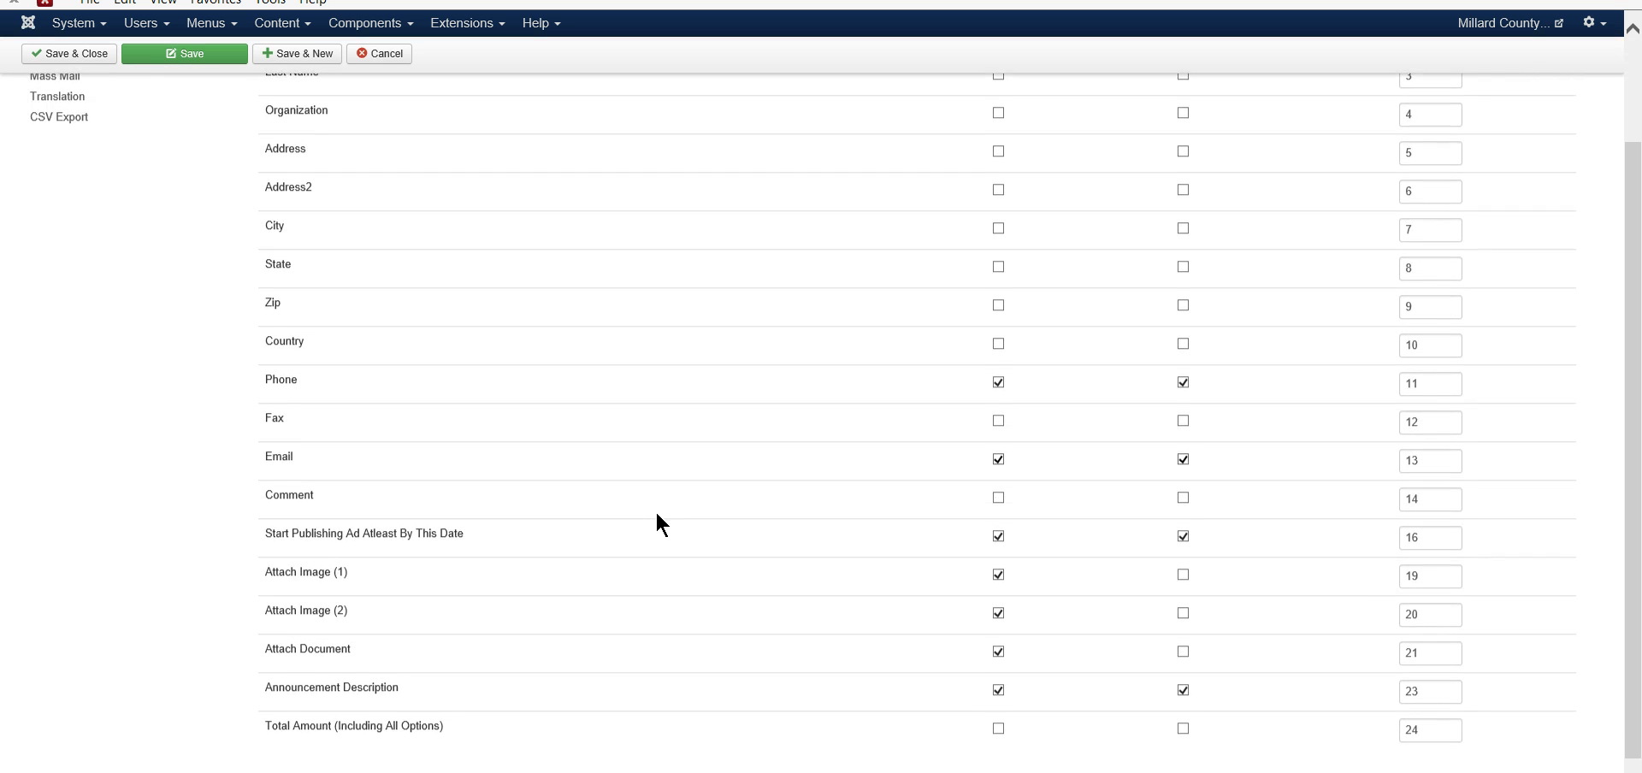
scroll(657, 520, "up", 4)
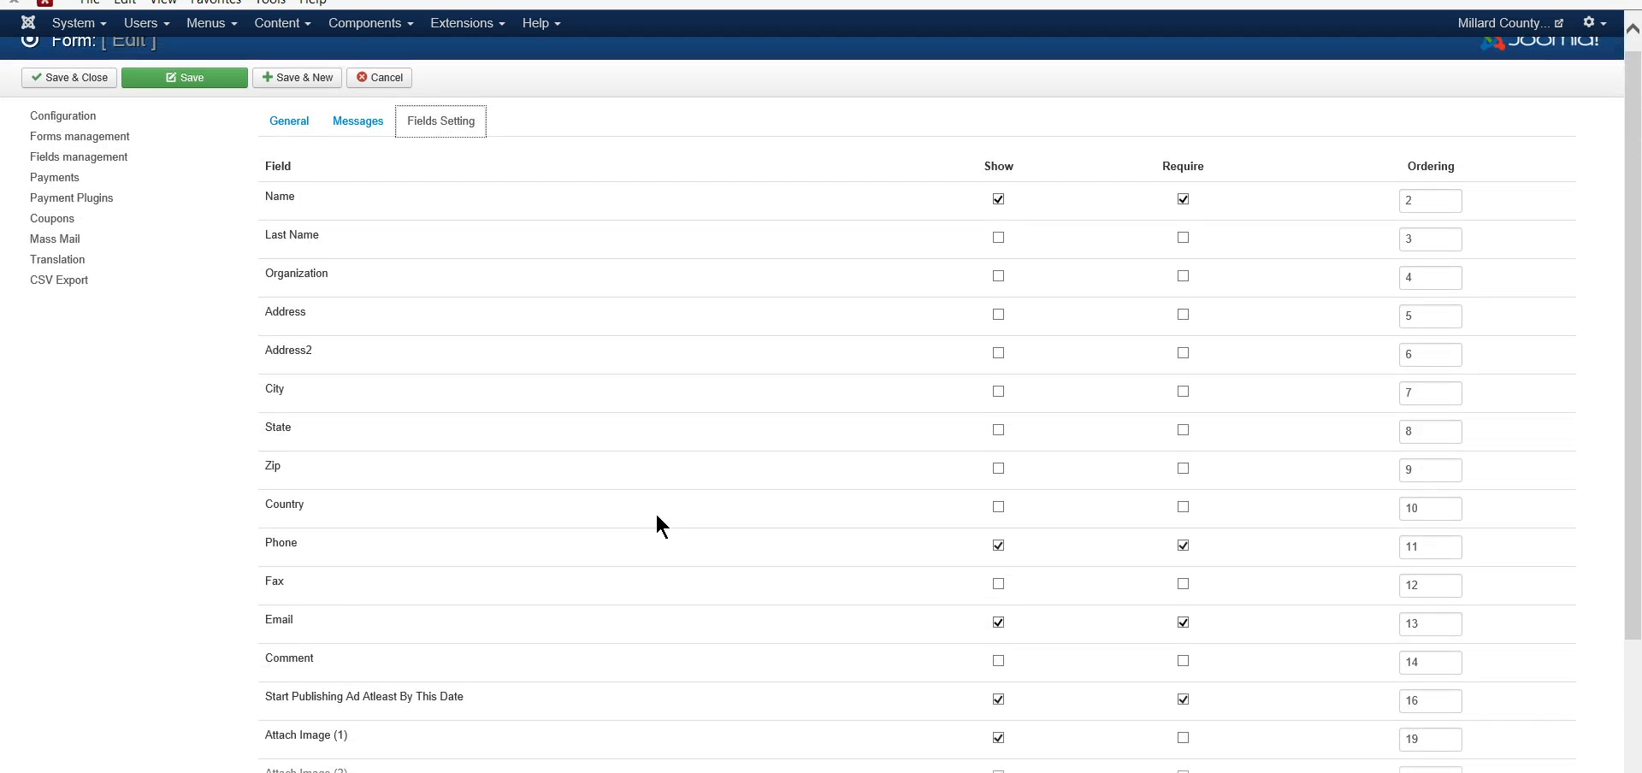
scroll(657, 517, "down", 2)
scroll(657, 515, "up", 3)
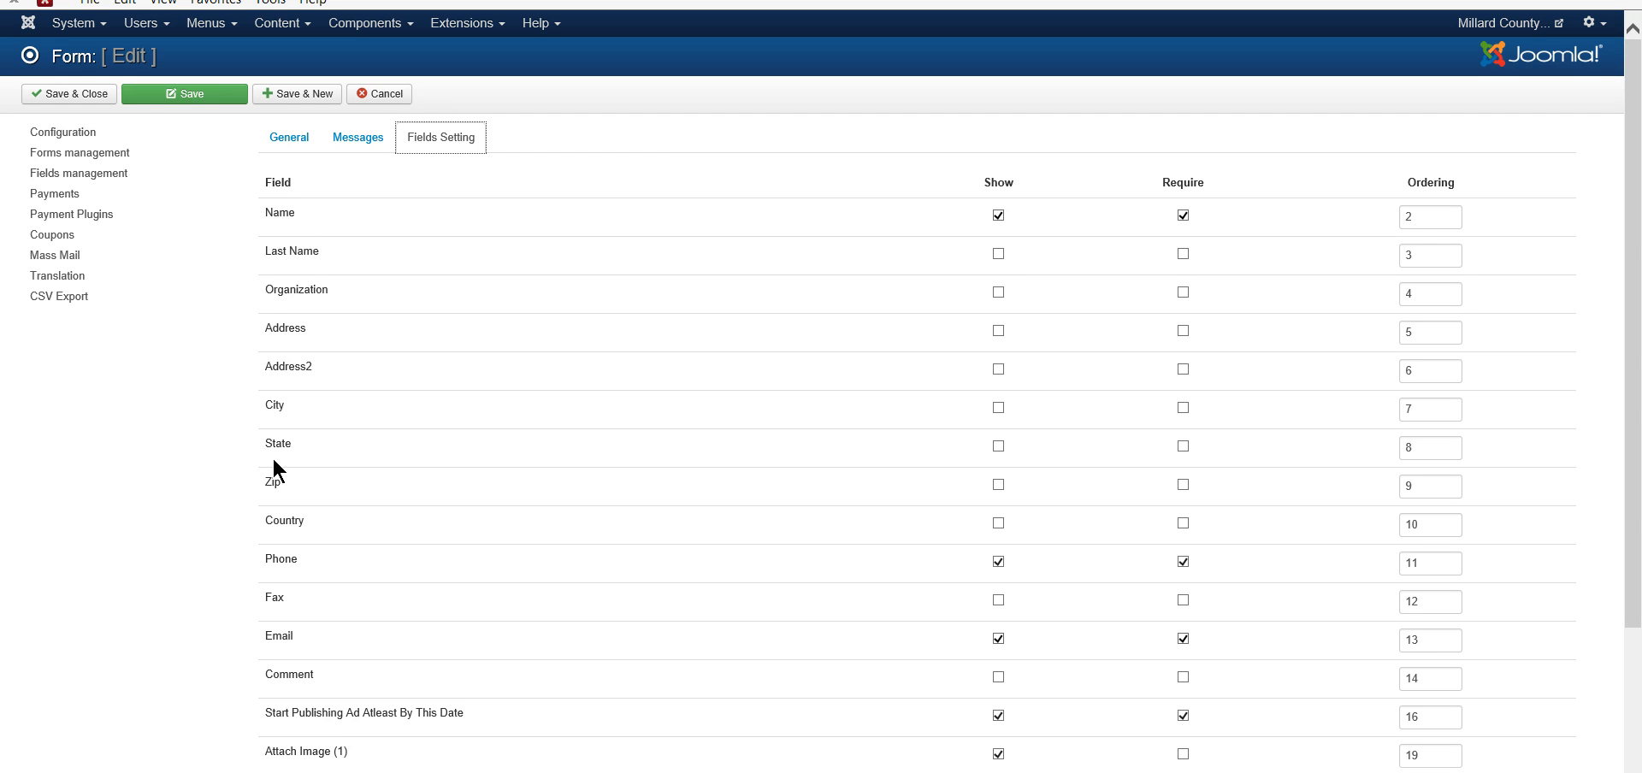
scroll(638, 598, "down", 2)
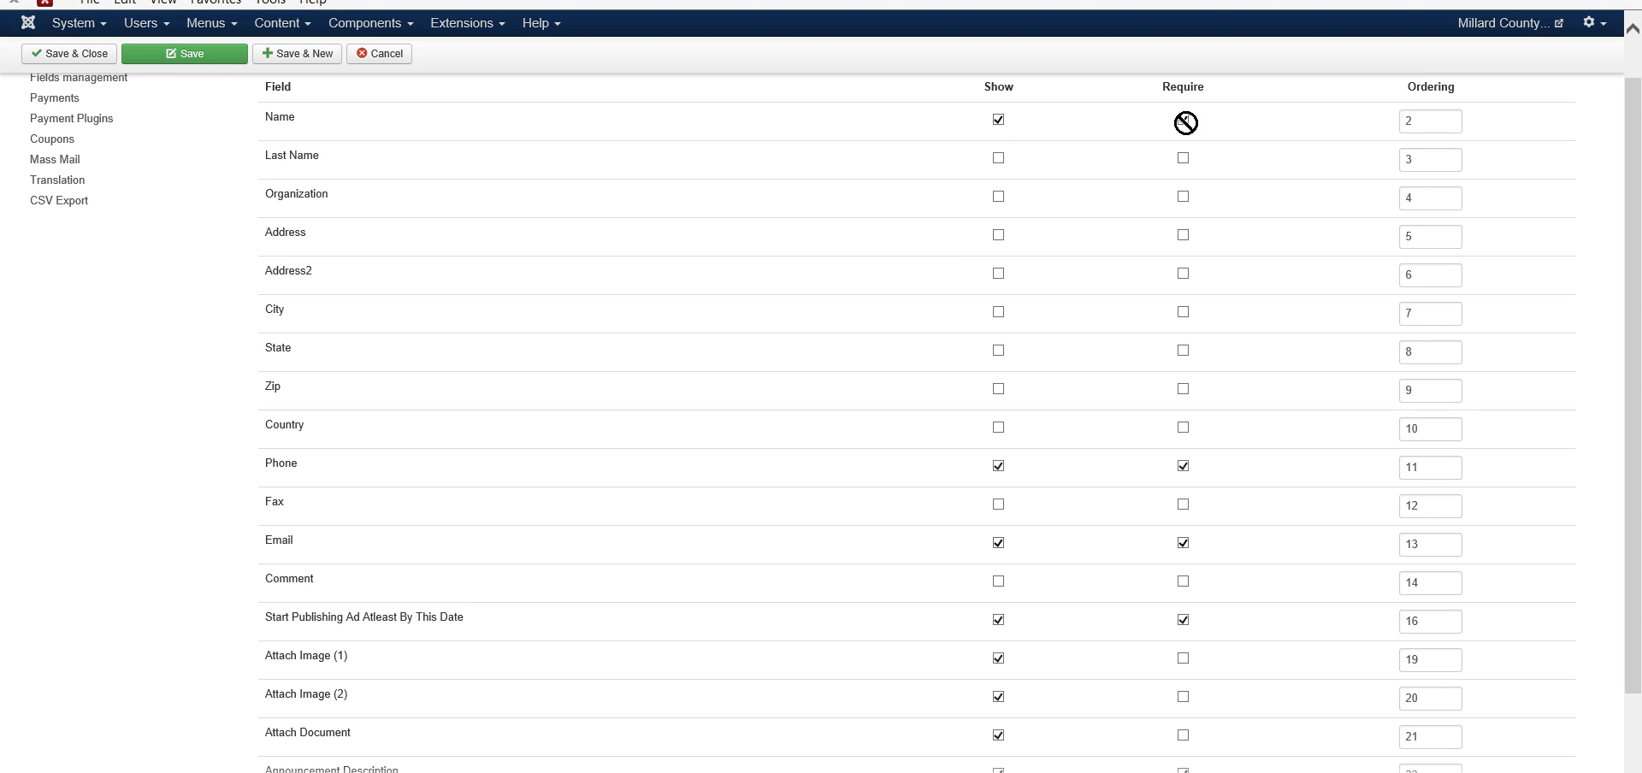
scroll(413, 655, "down", 2)
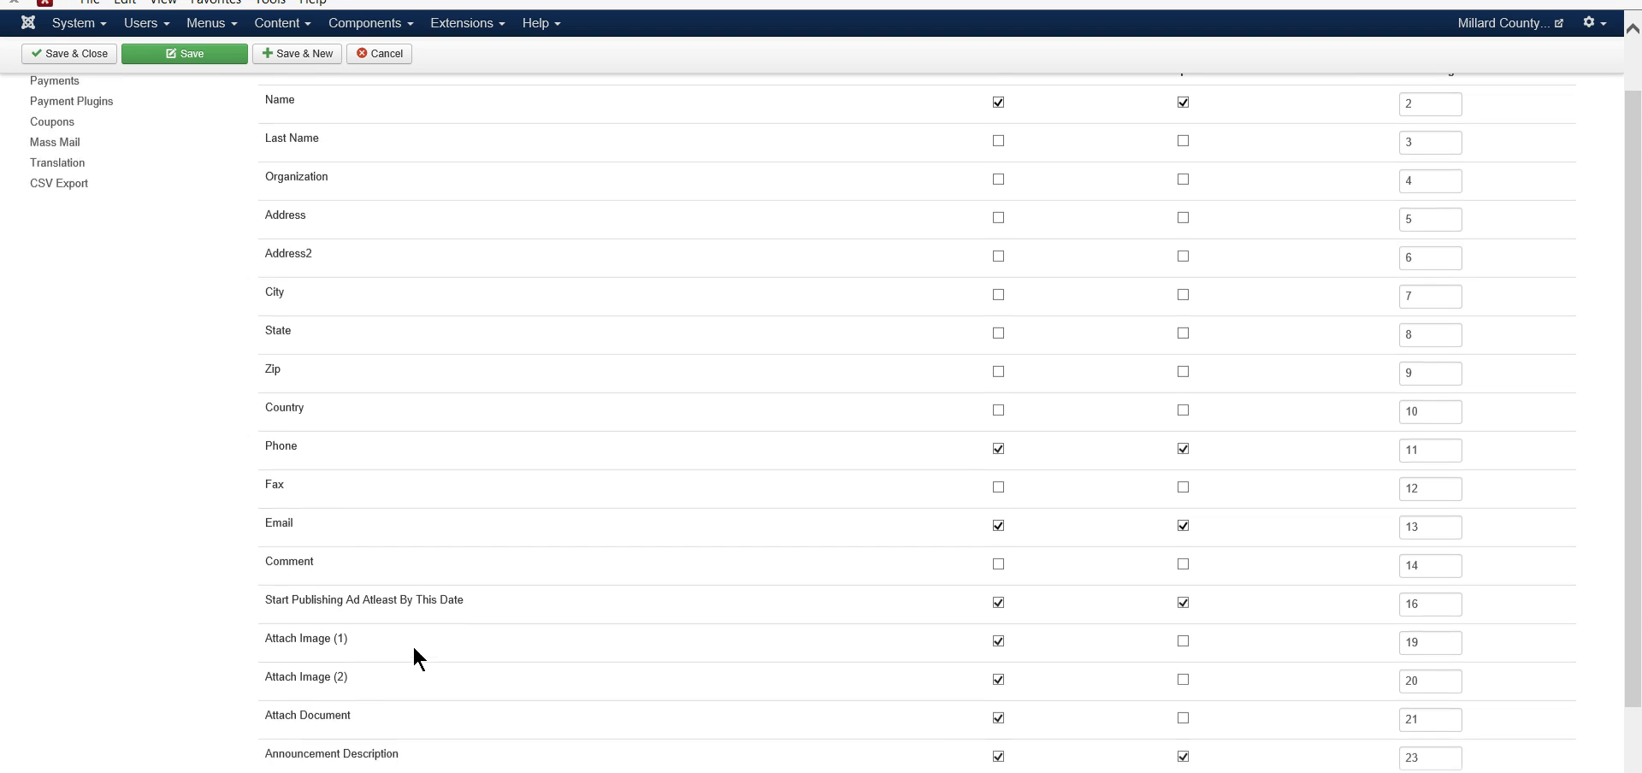
scroll(412, 644, "up", 4)
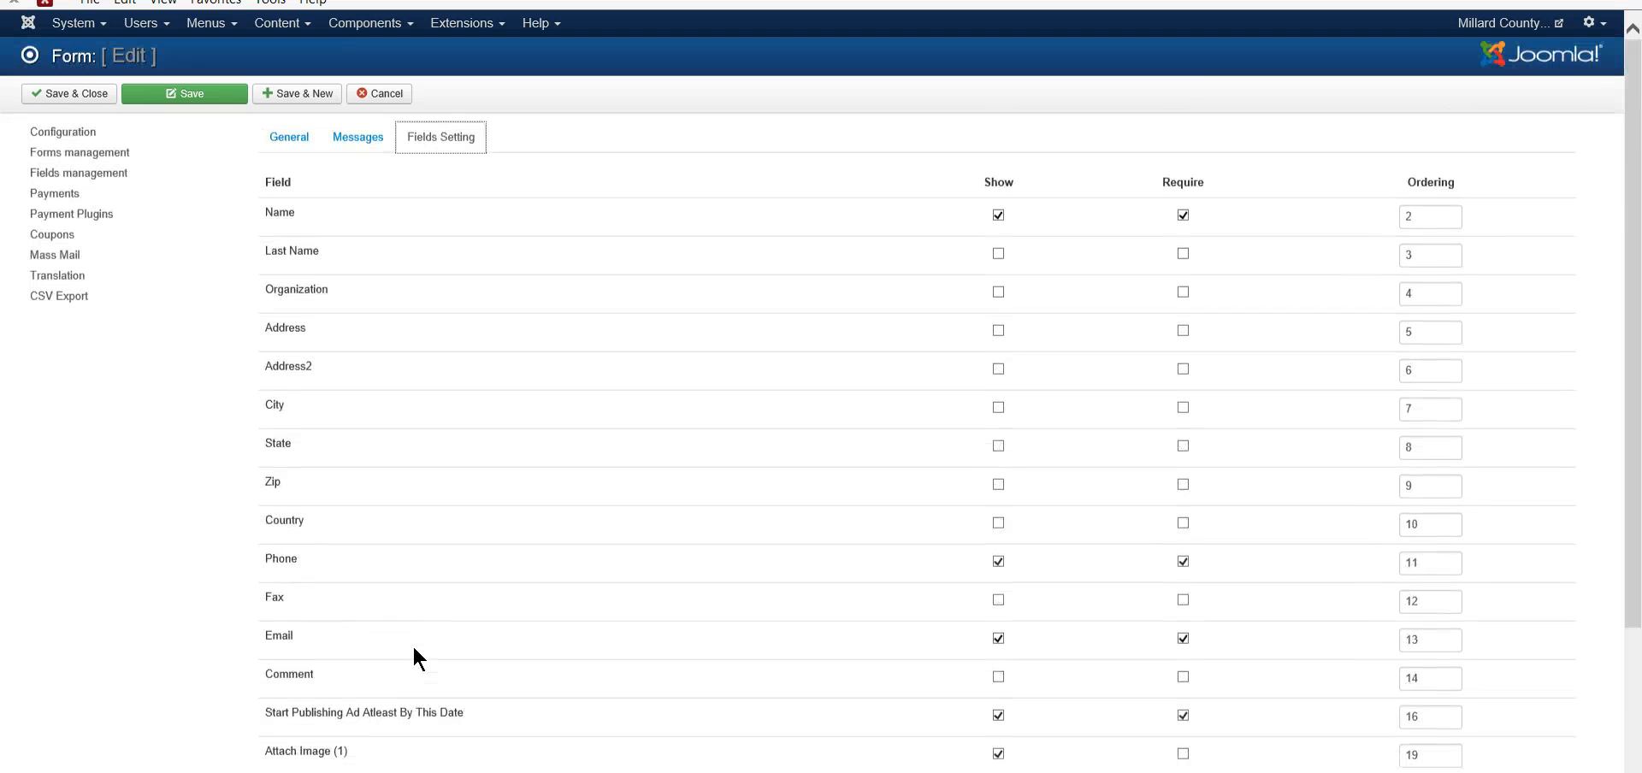
- Check the Amount in the obituary form's general settings, and close the form without saving
left_click(294, 151)
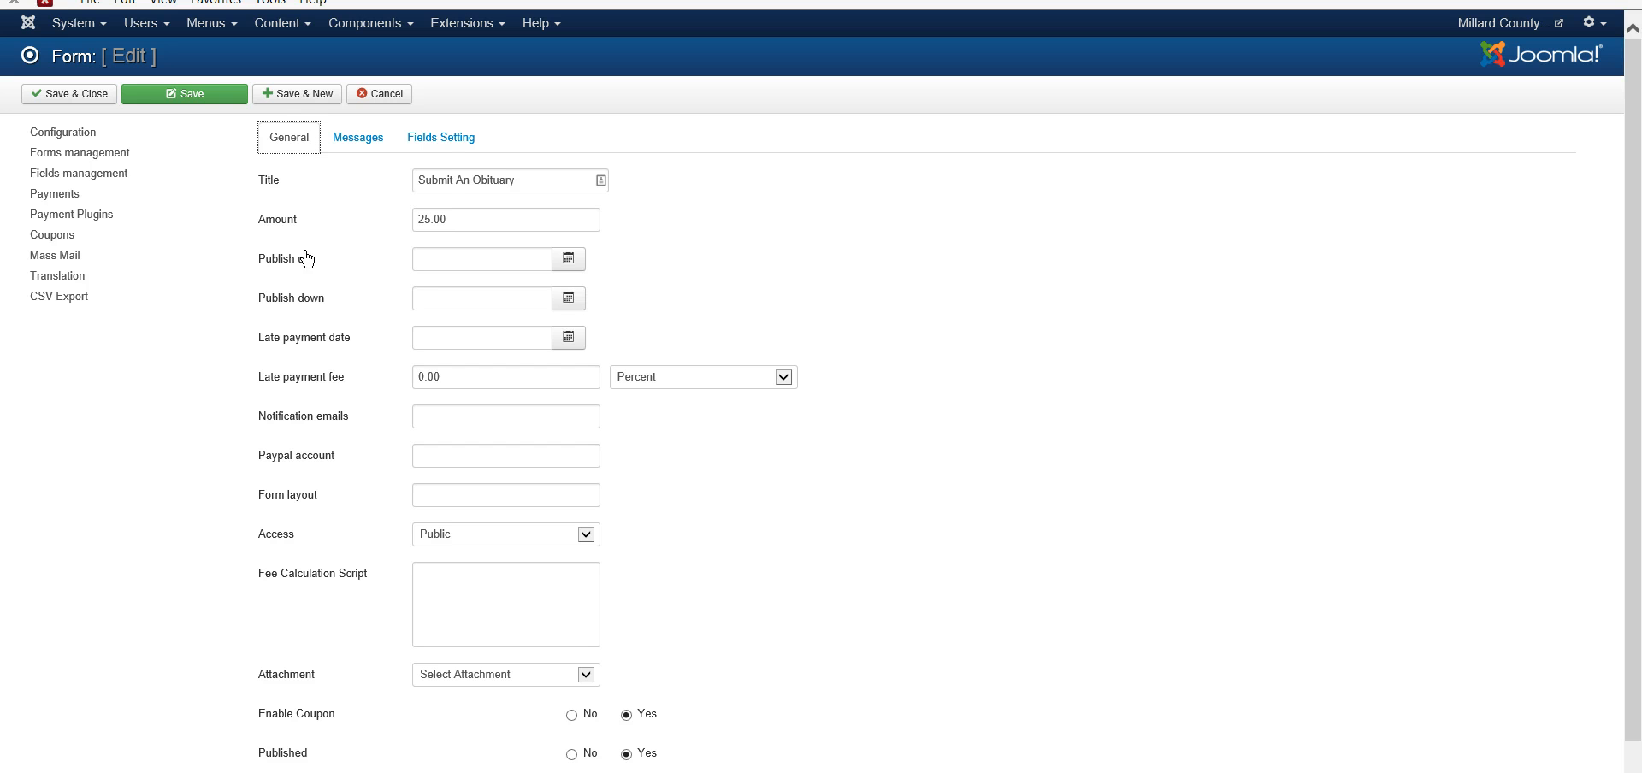
double_click(421, 219)
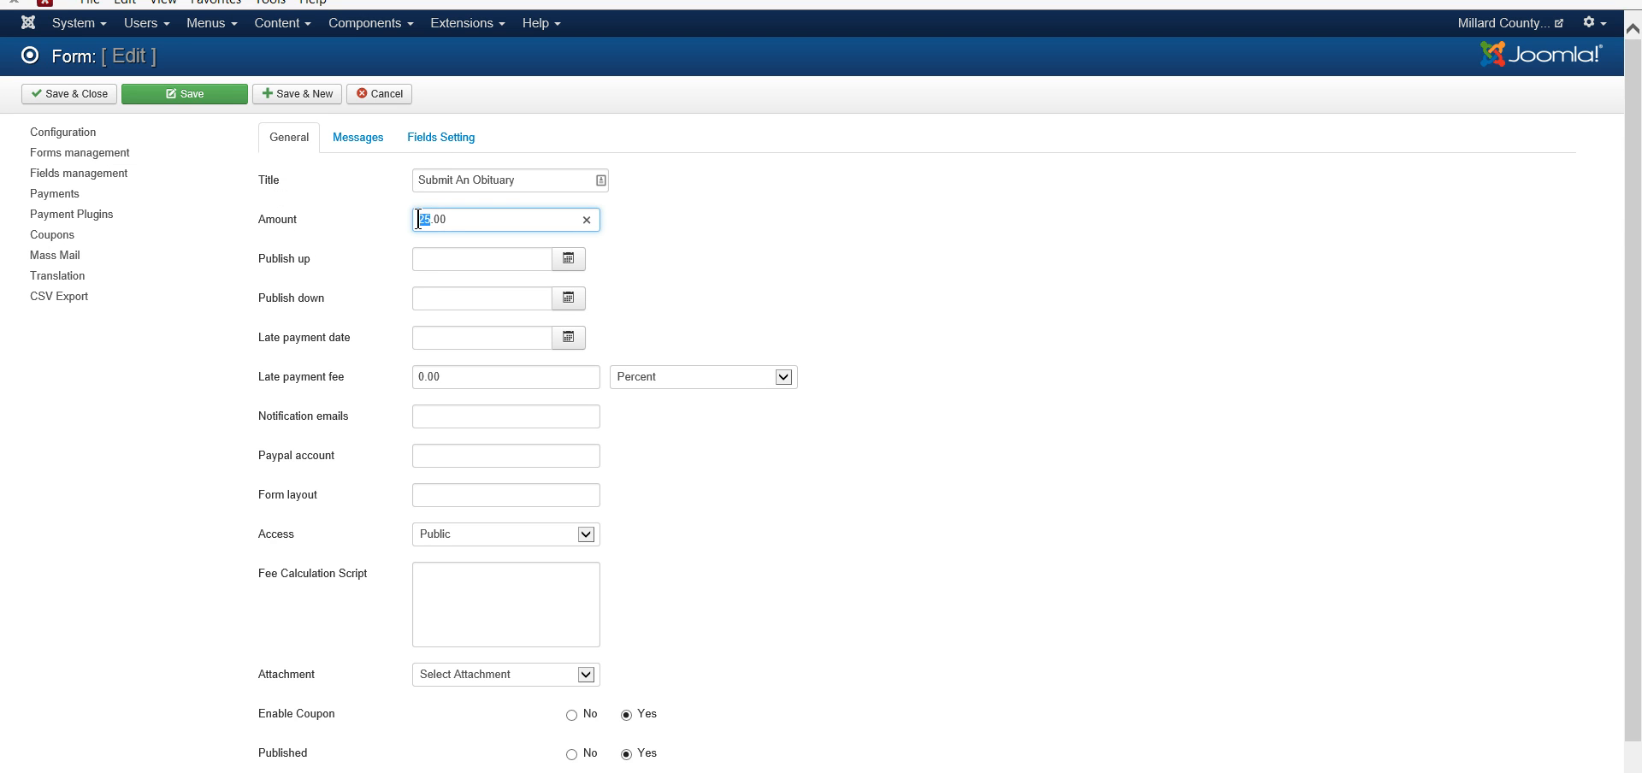
left_click(719, 242)
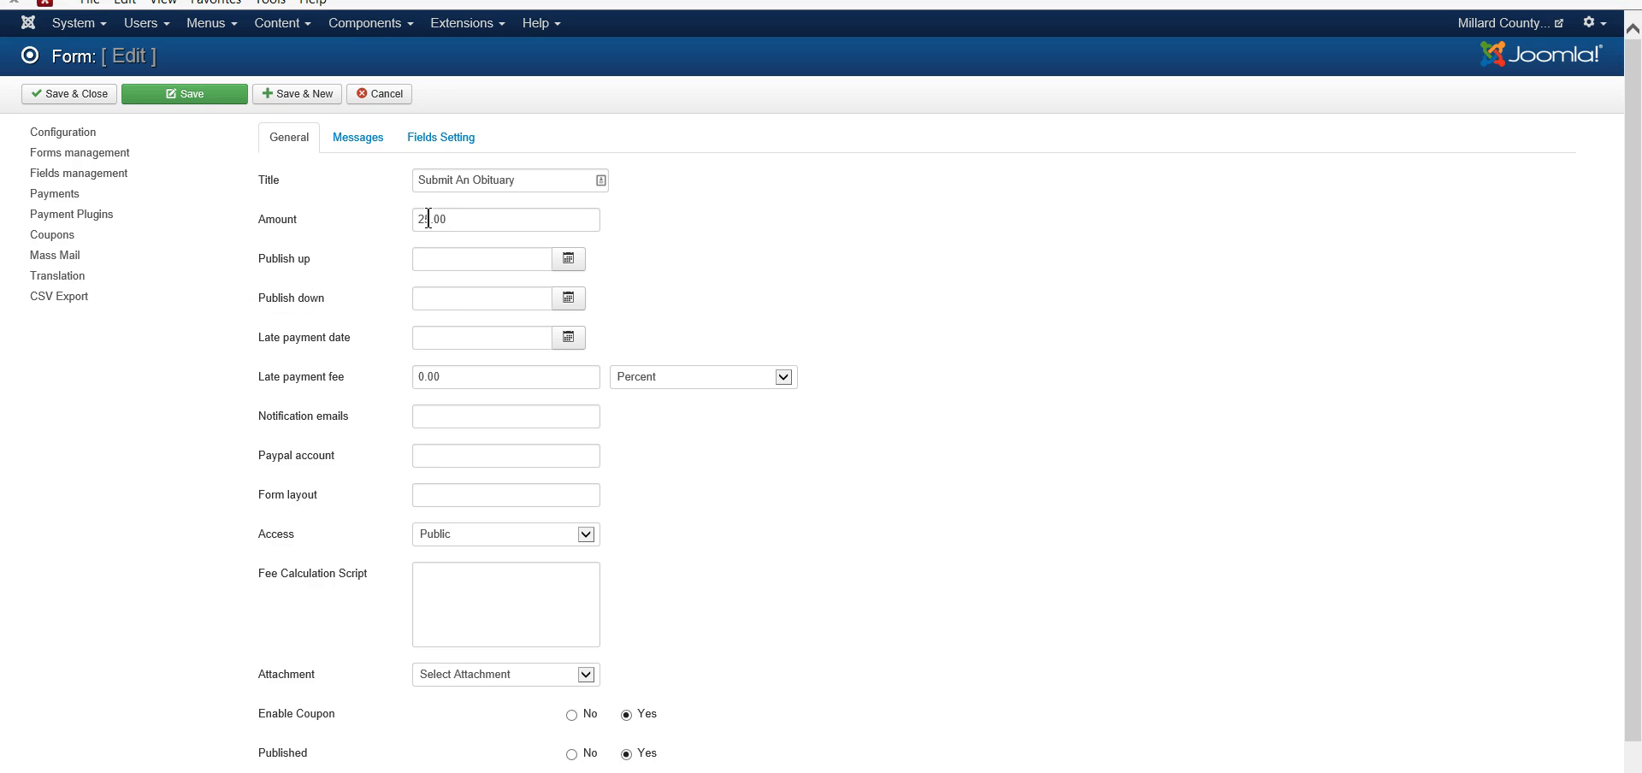
left_click(383, 93)
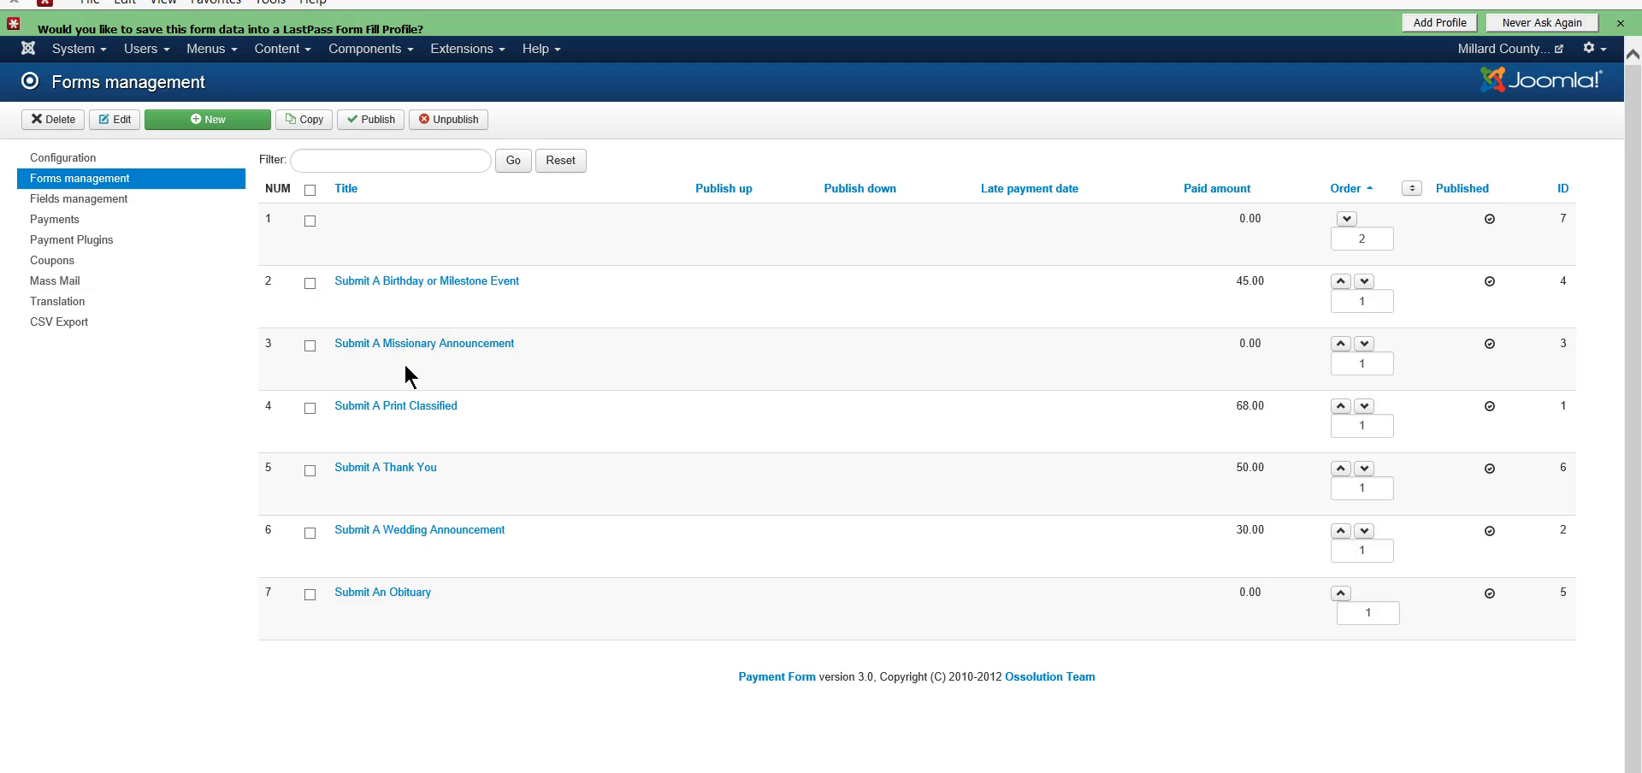
- Check the general settings of the Submit A Birthday or Milestone Event form, and close it without saving
left_click(409, 280)
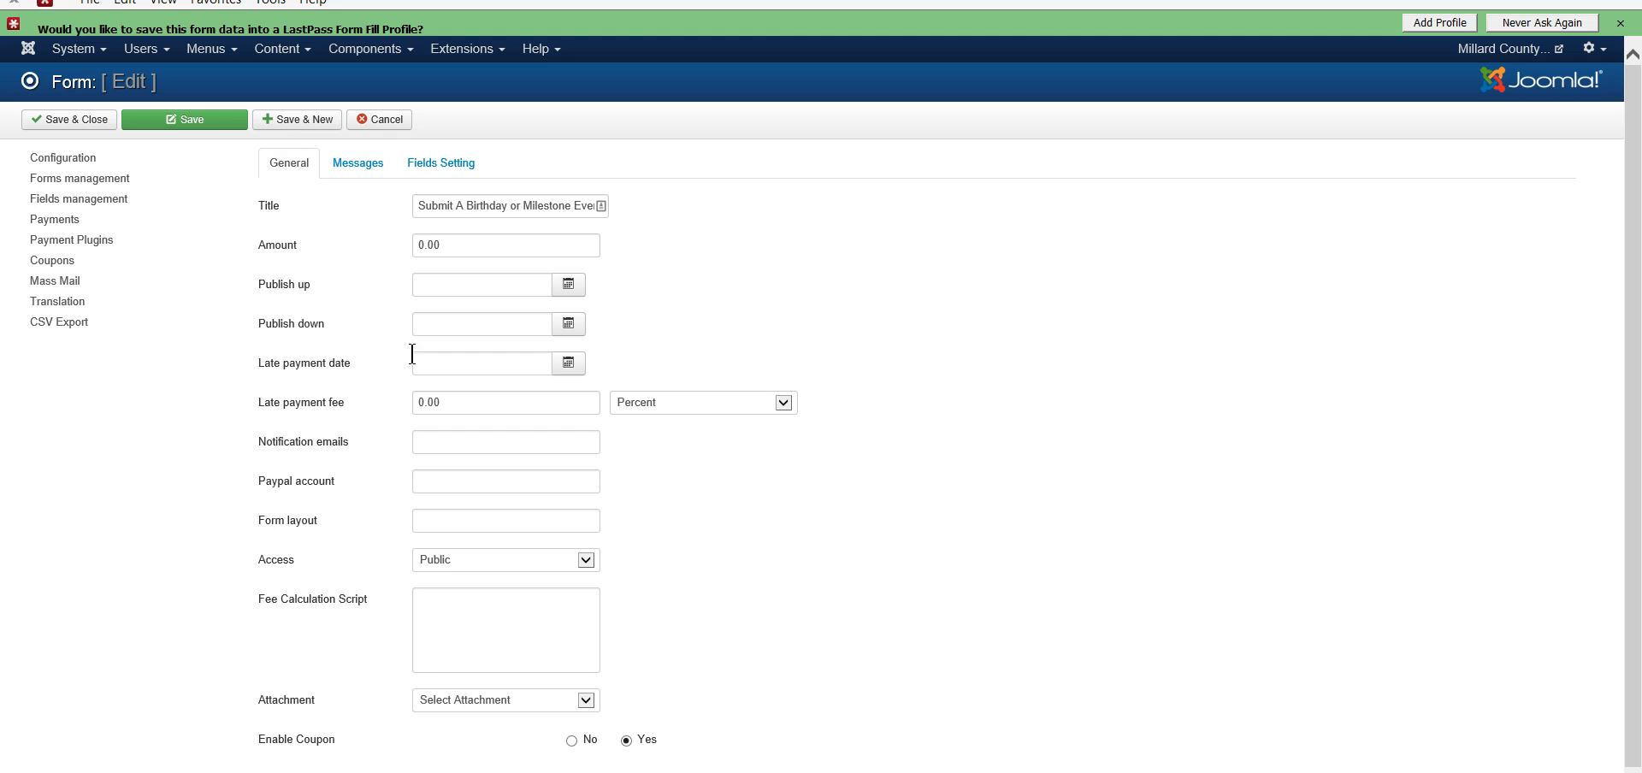
left_click(377, 120)
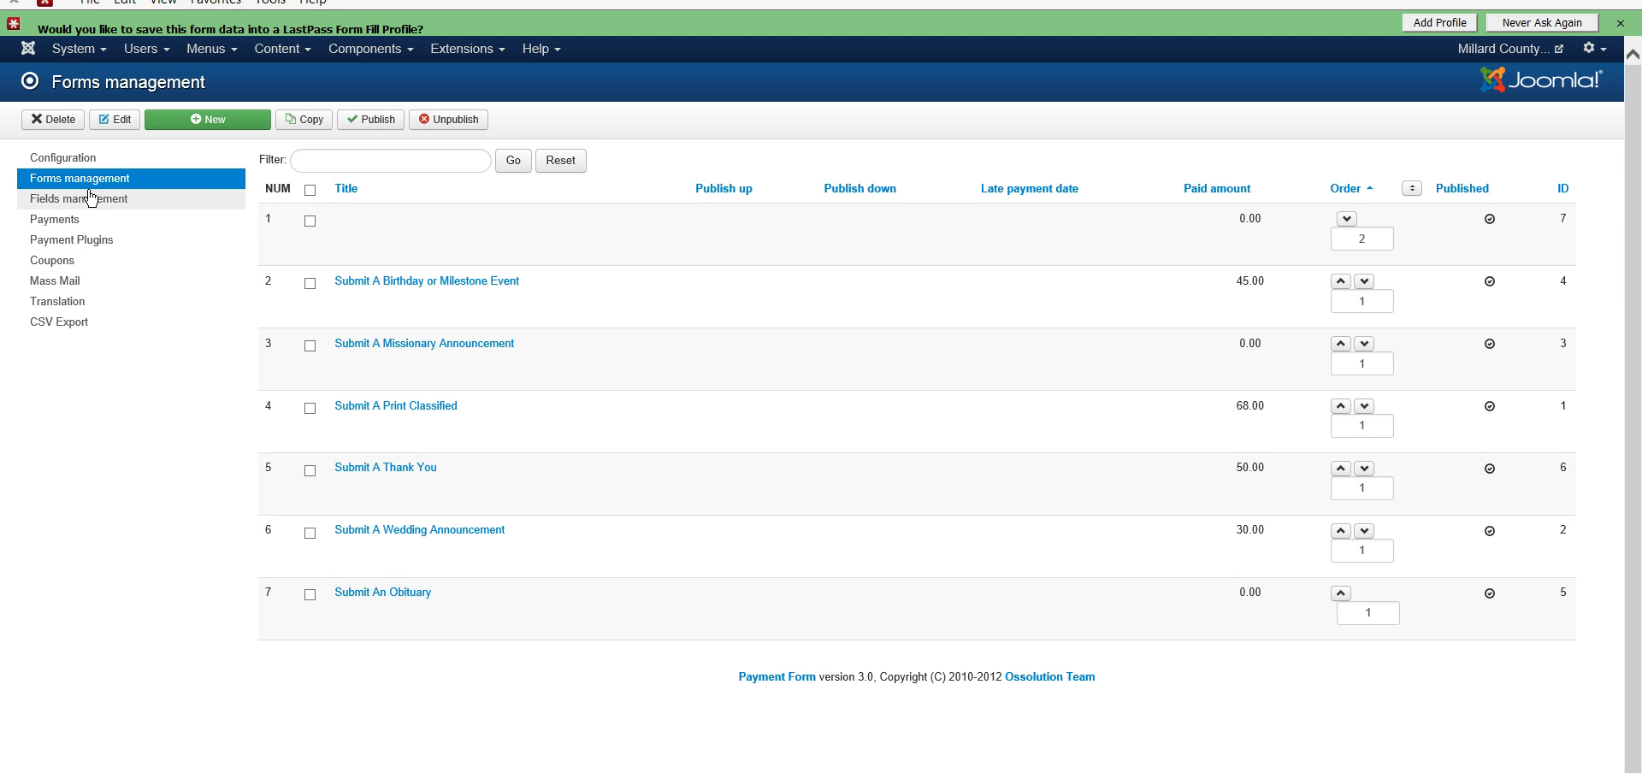
- List the payment form fields in fields management with core fields hidden, sorted by name in ascending order
left_click(127, 209)
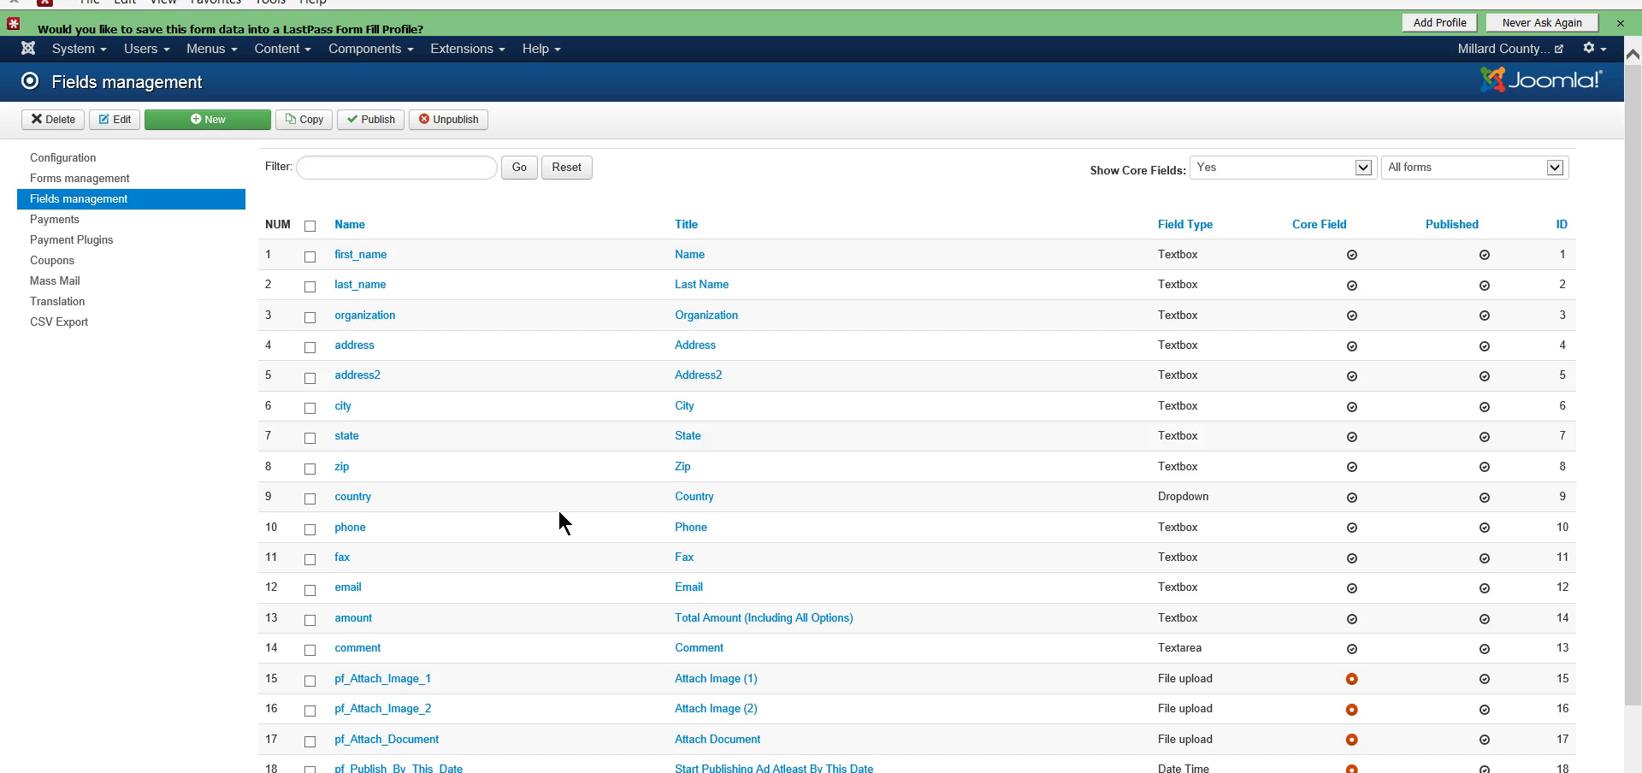
scroll(559, 512, "down", 2)
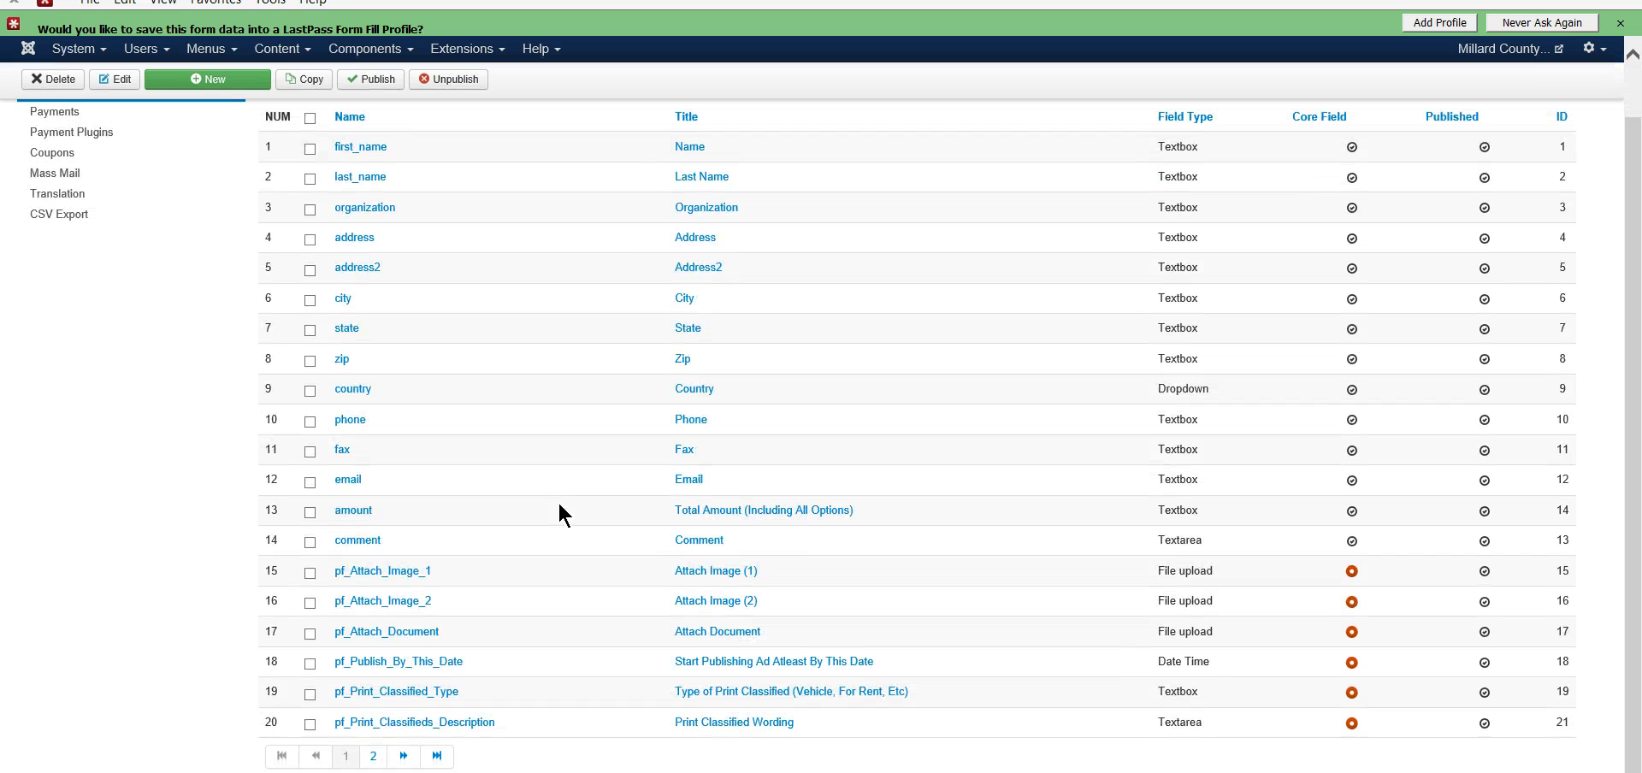
scroll(559, 504, "up", 2)
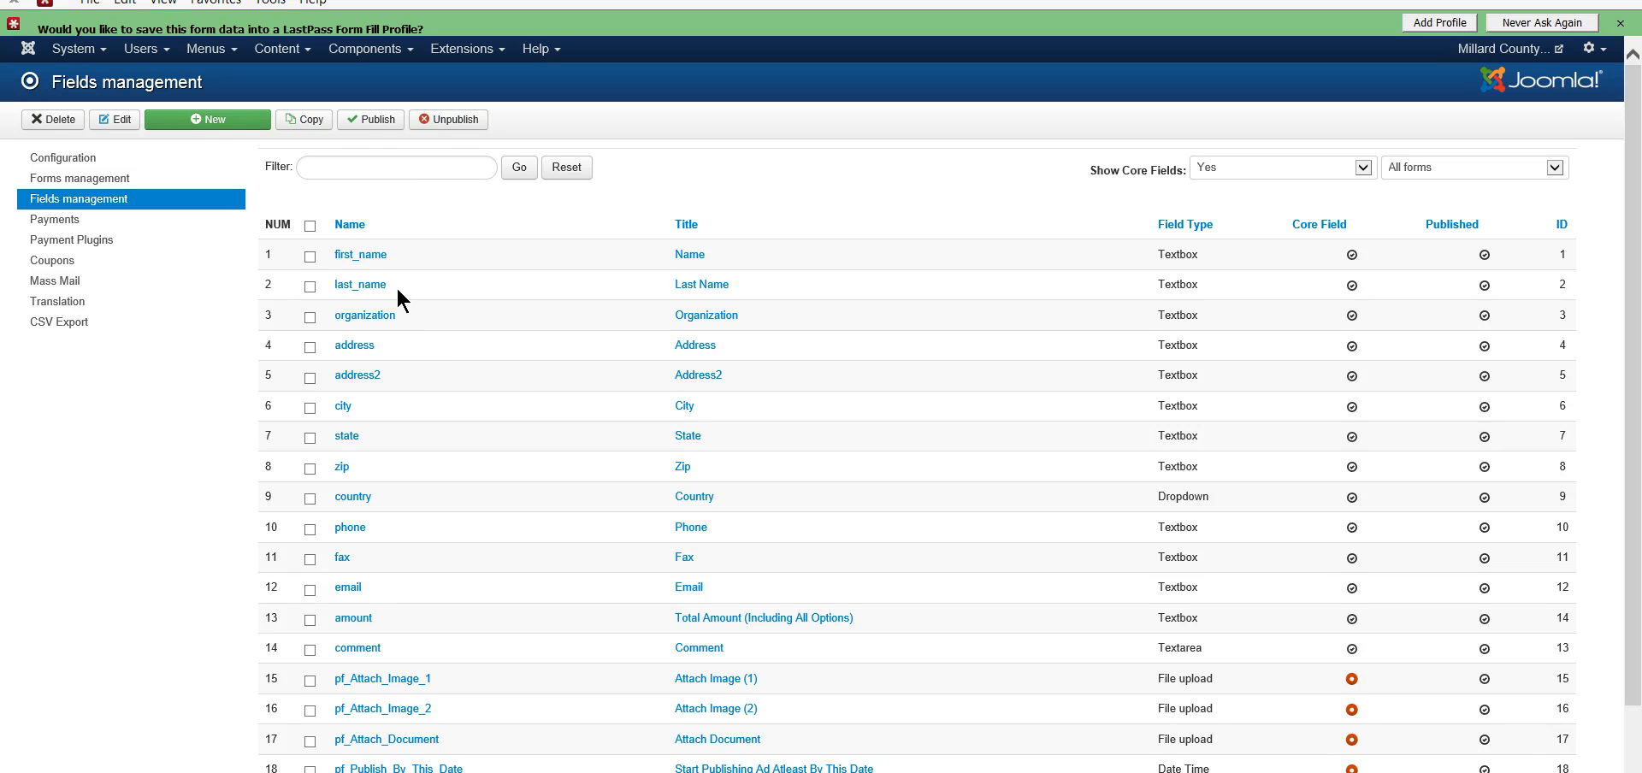
left_click(1293, 167)
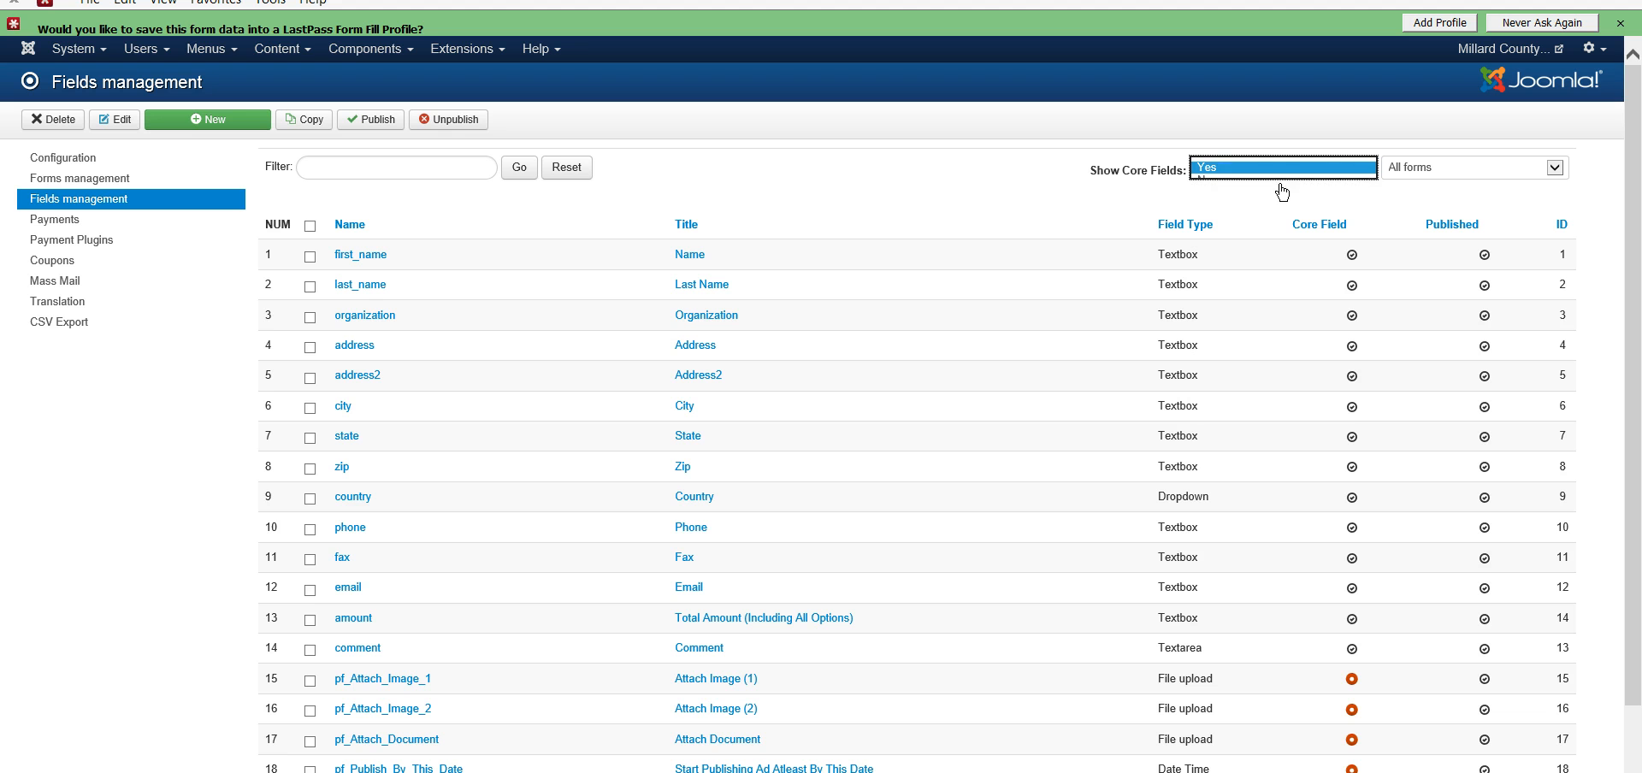
left_click(1273, 181)
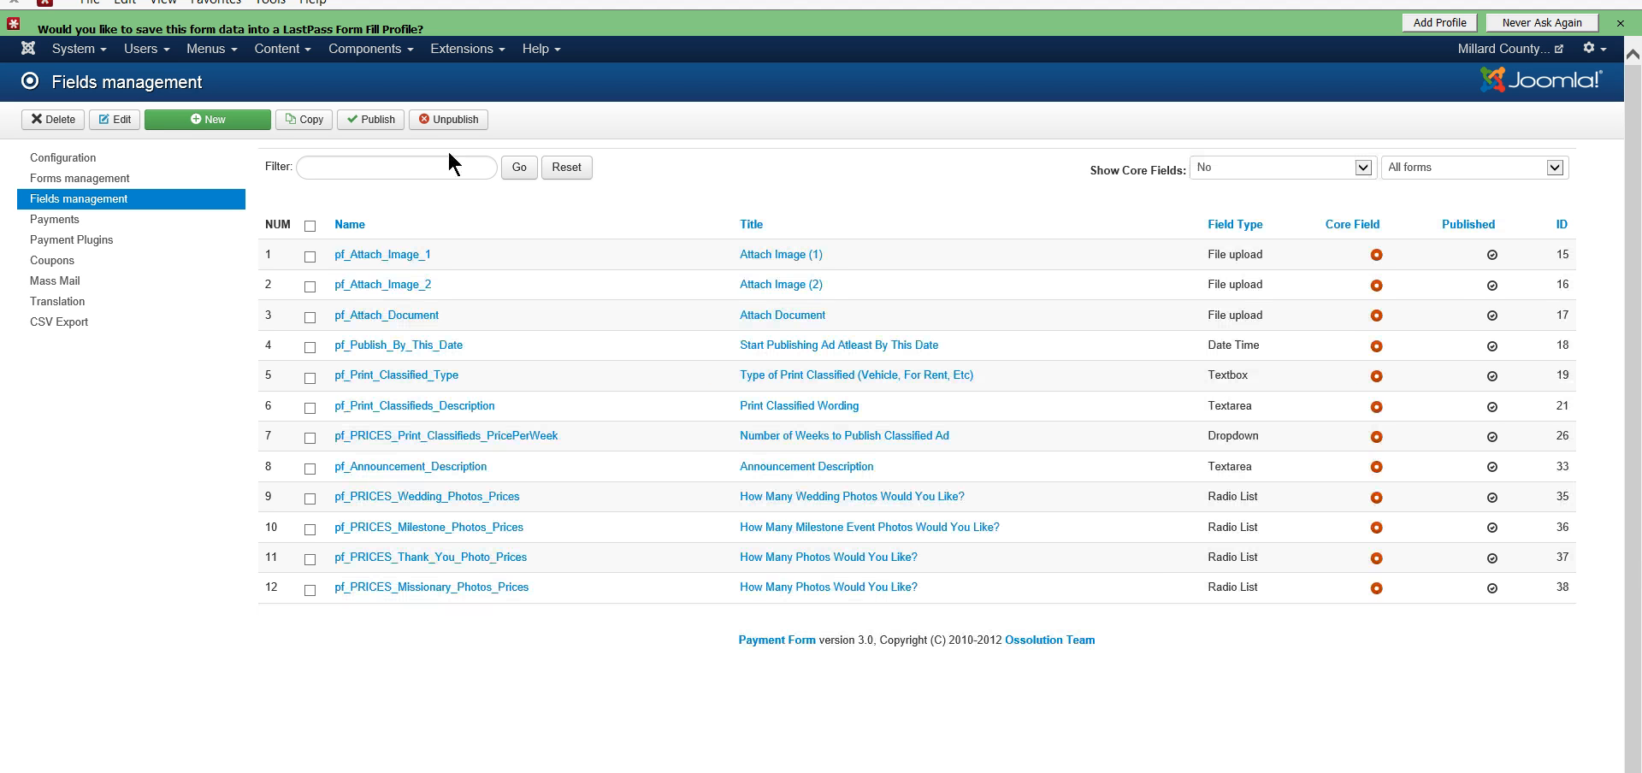
left_click(350, 226)
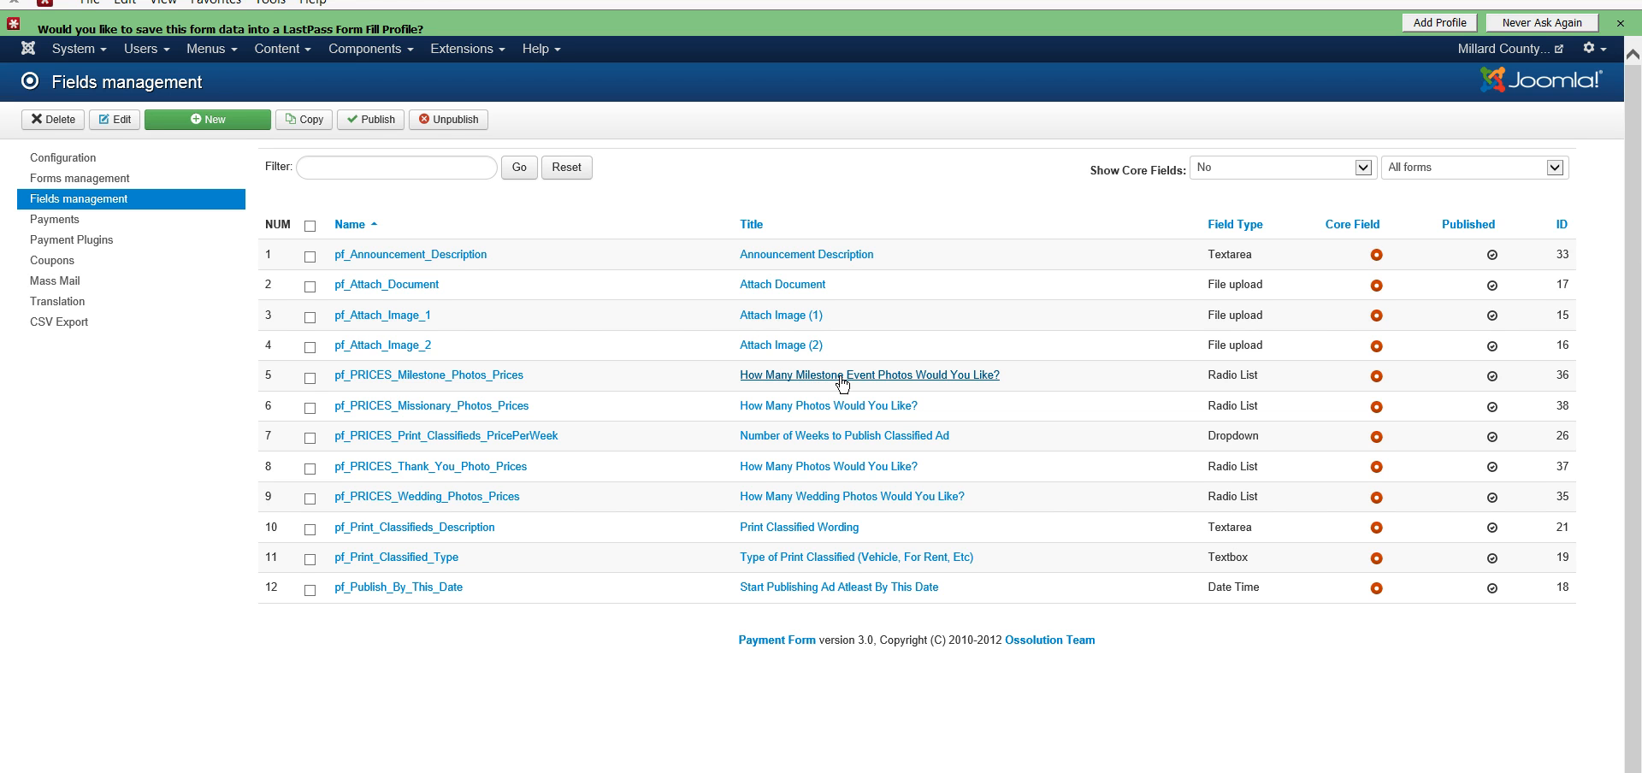
- Open the pf_PRICES_Milestone_Photos_Prices field and compare its title, values and matching fee values
left_click(505, 377)
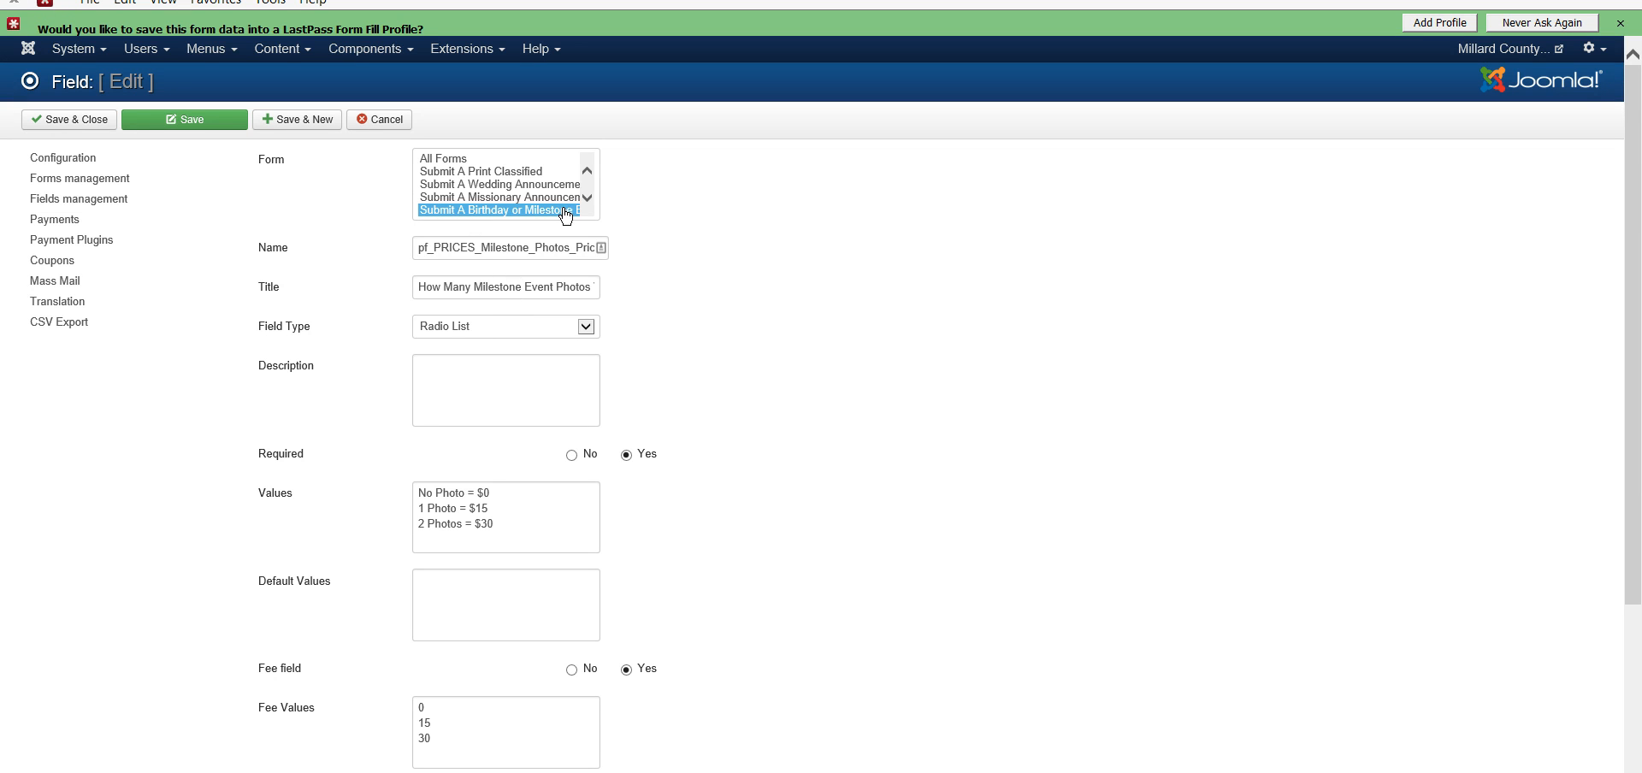
triple_click(517, 286)
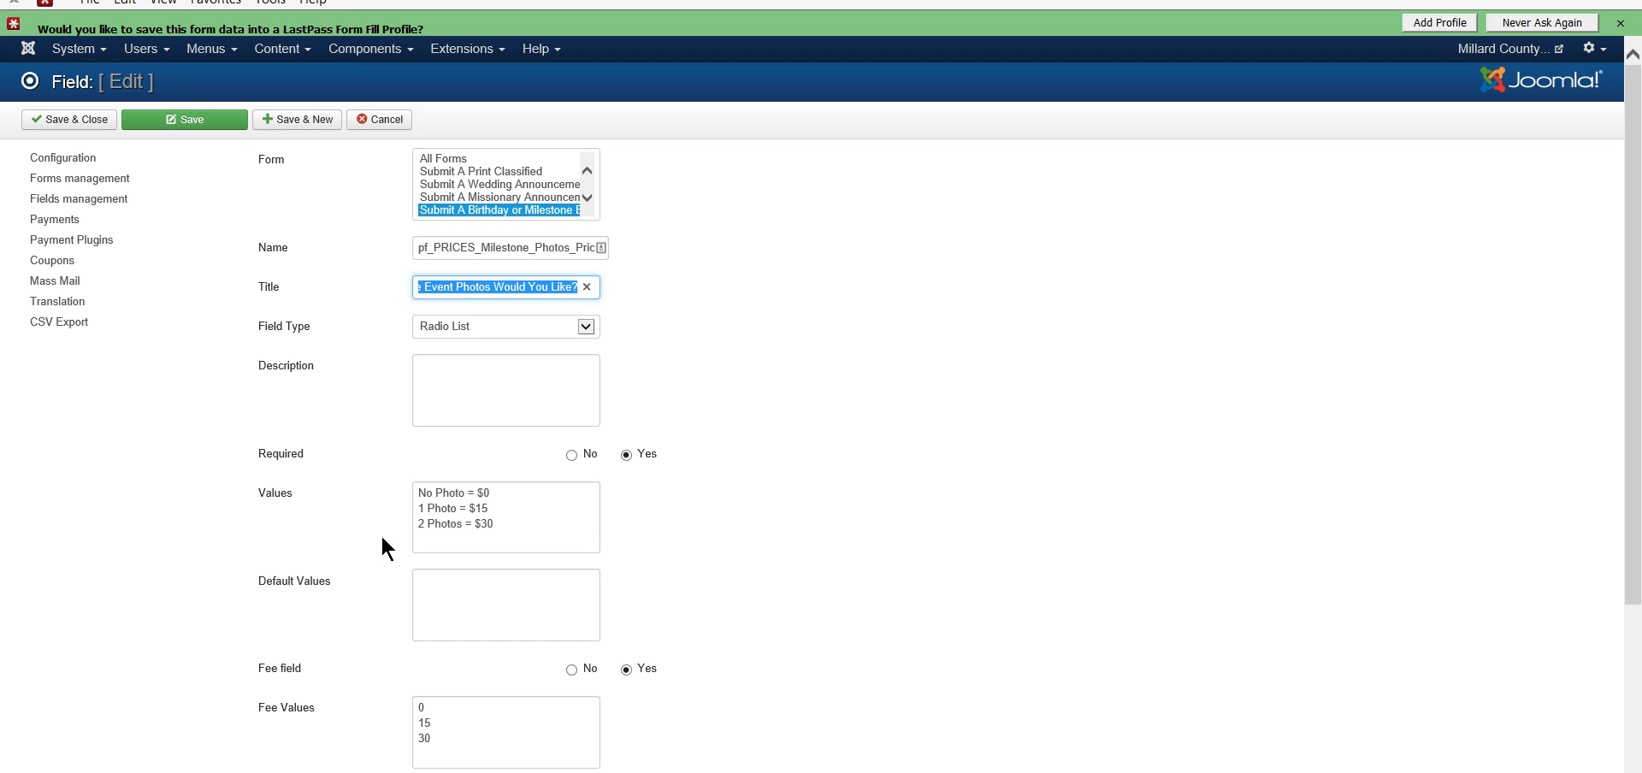
scroll(381, 539, "down", 3)
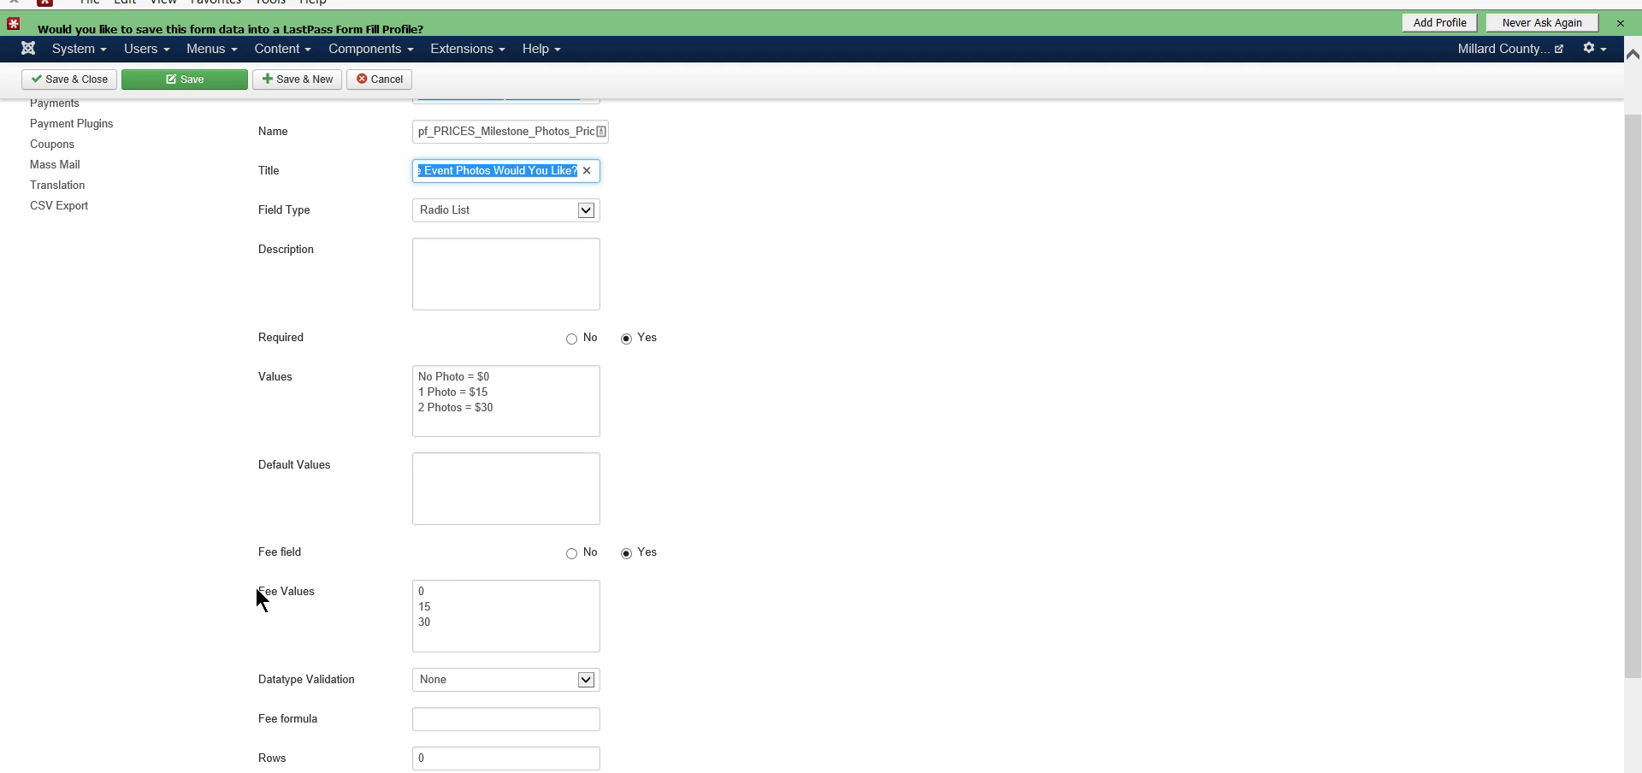
left_click_drag(257, 594, 314, 600)
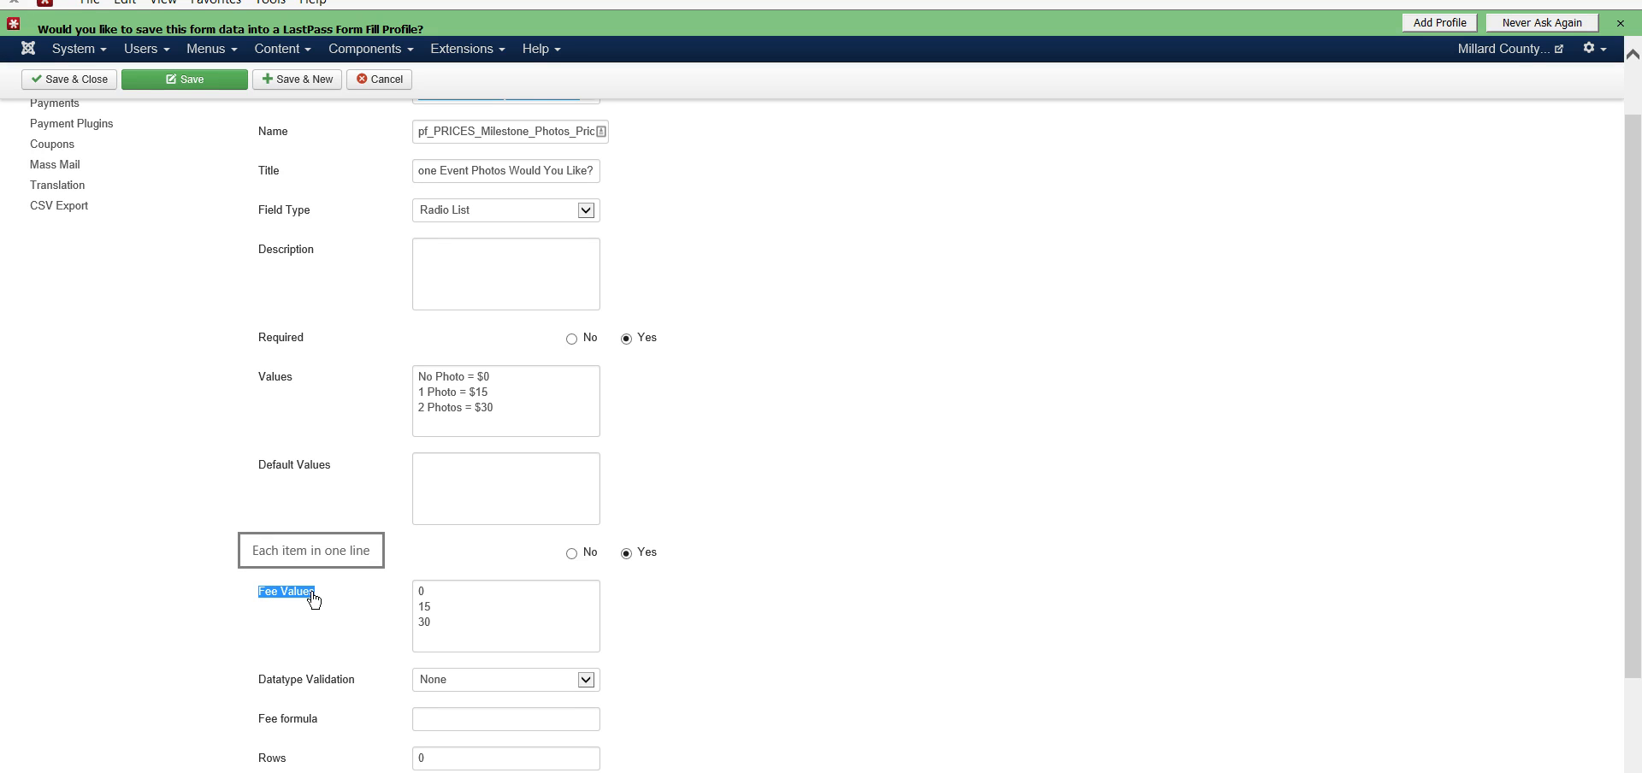
double_click(416, 591)
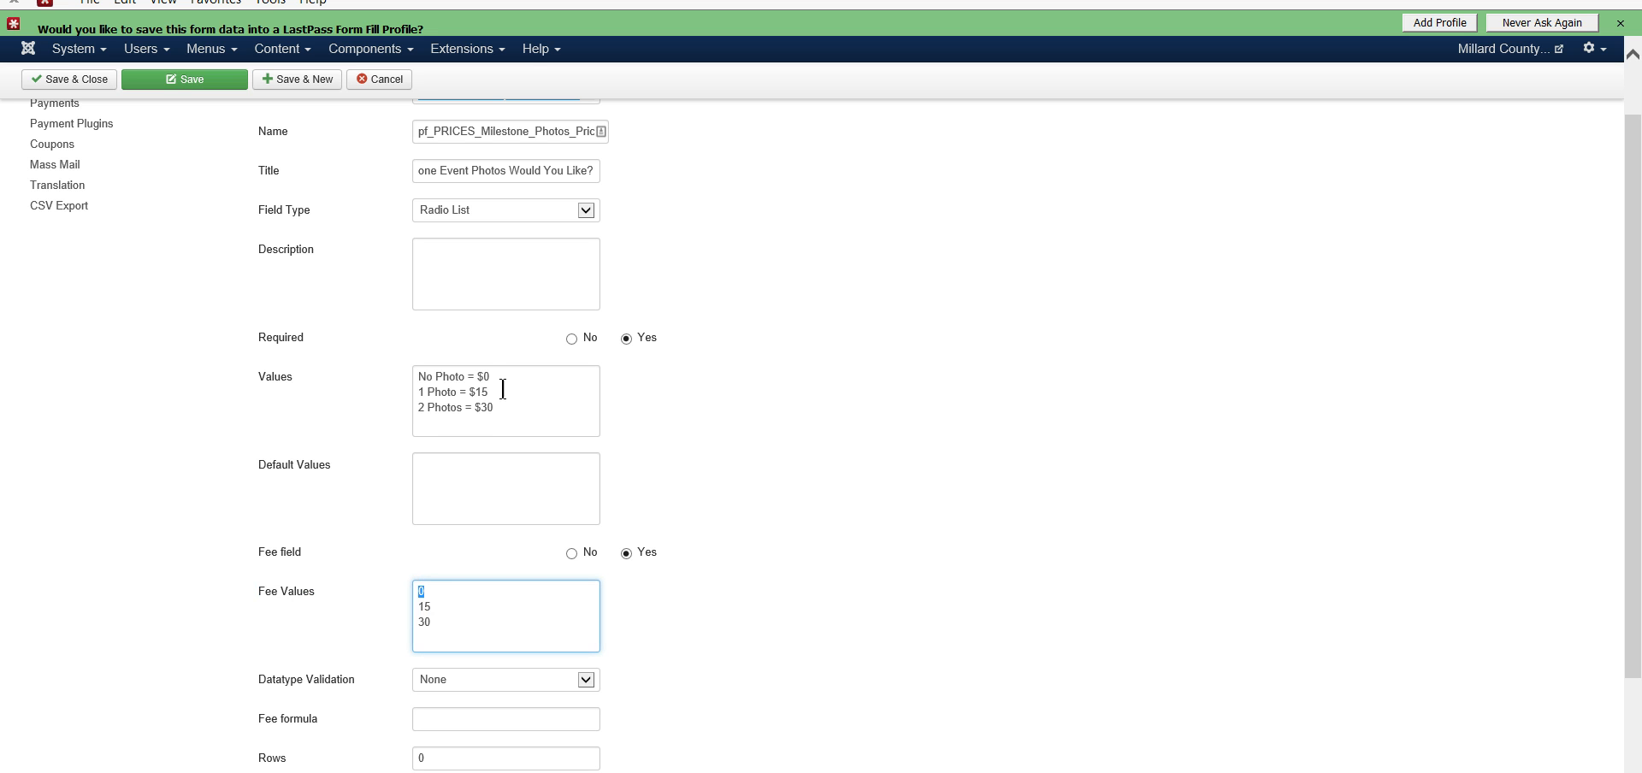
left_click_drag(491, 377, 418, 377)
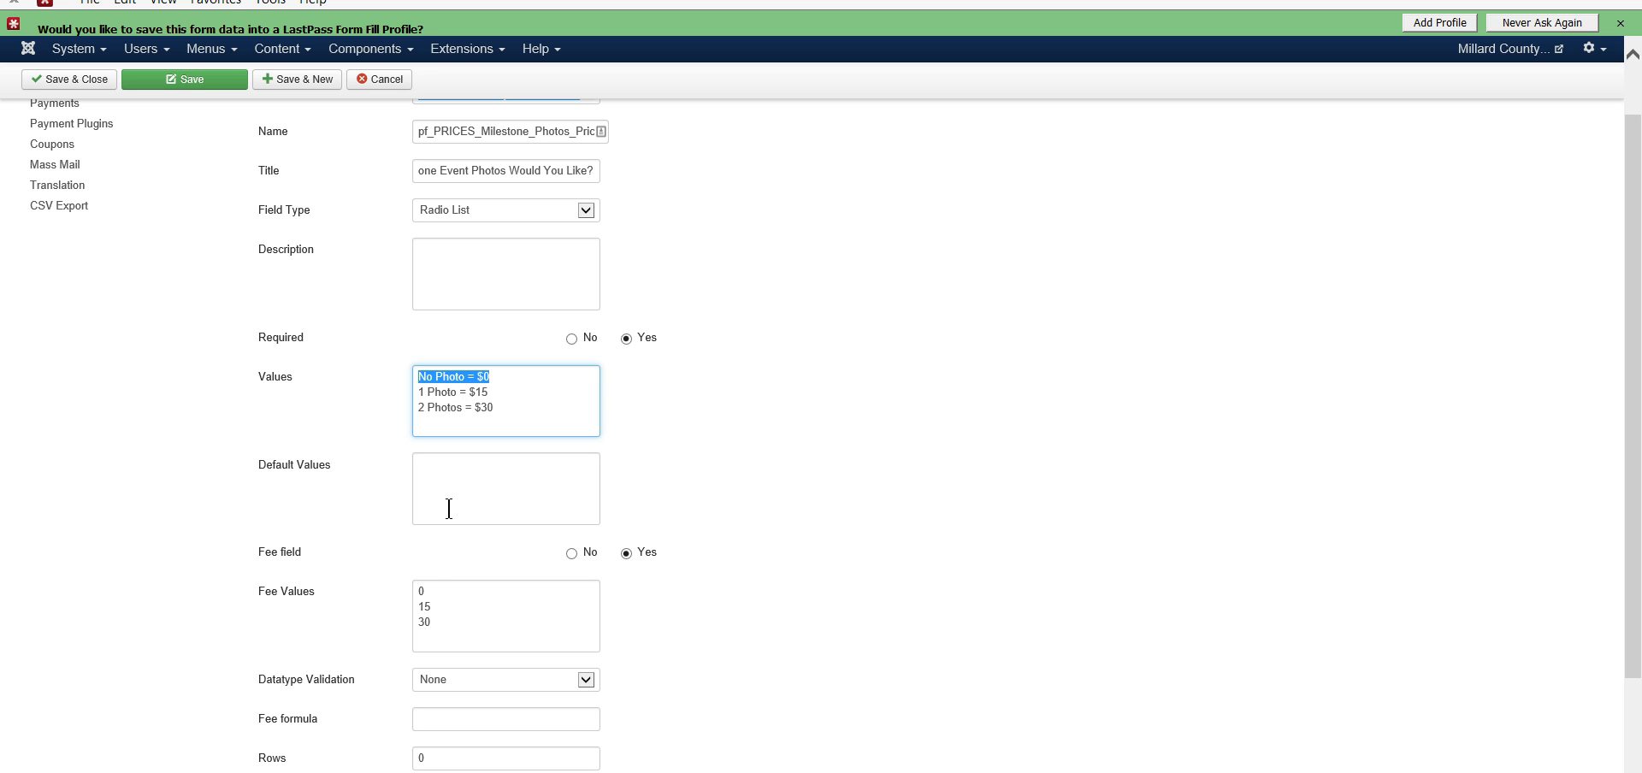
- Match each line of the milestone photo field's Fee Values with its corresponding option in Values, covering no photo, one photo and two photos
left_click_drag(430, 591, 414, 591)
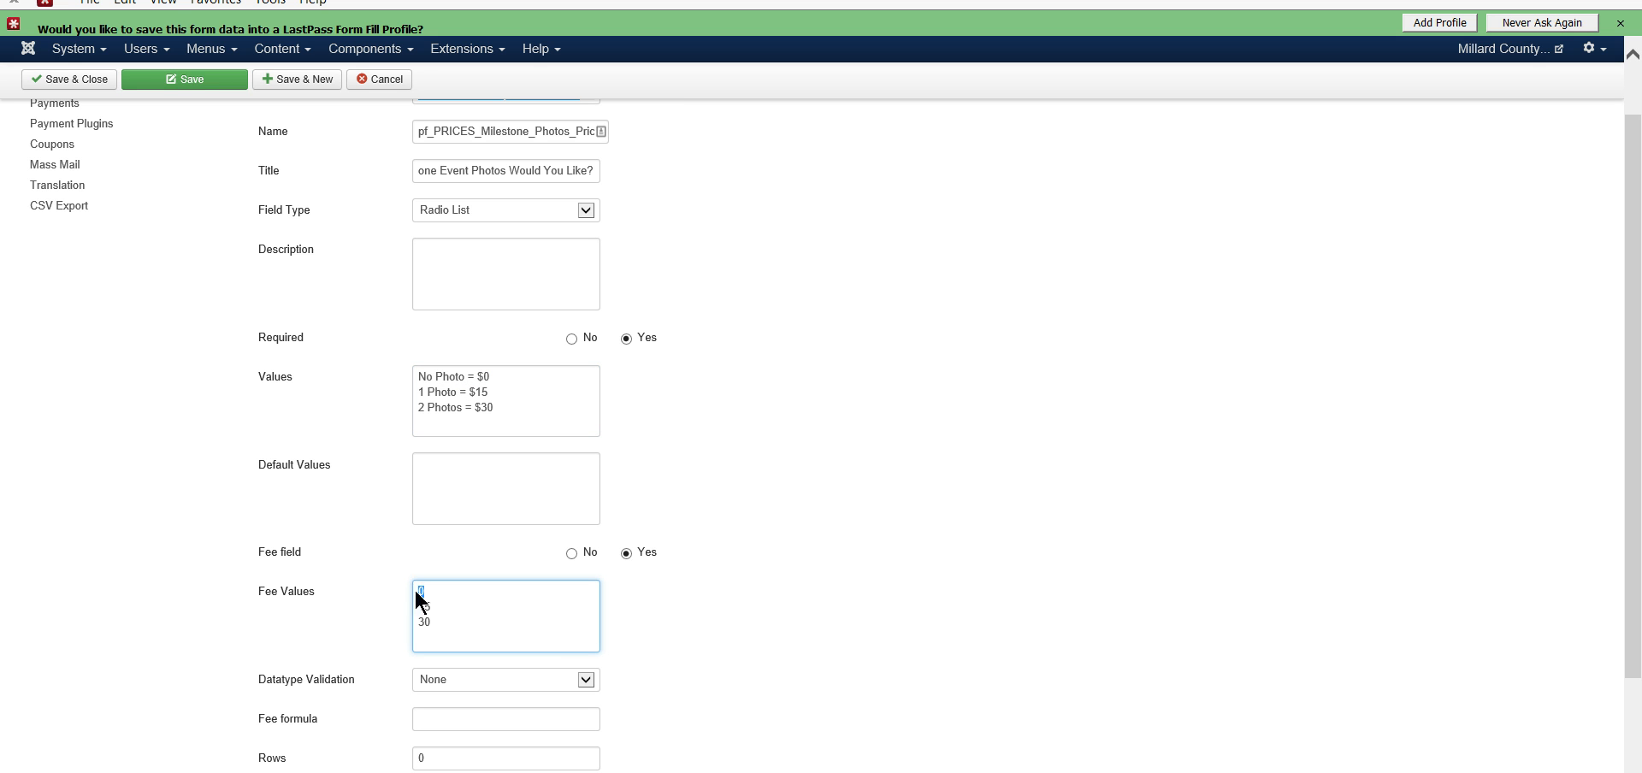
left_click_drag(498, 377, 404, 366)
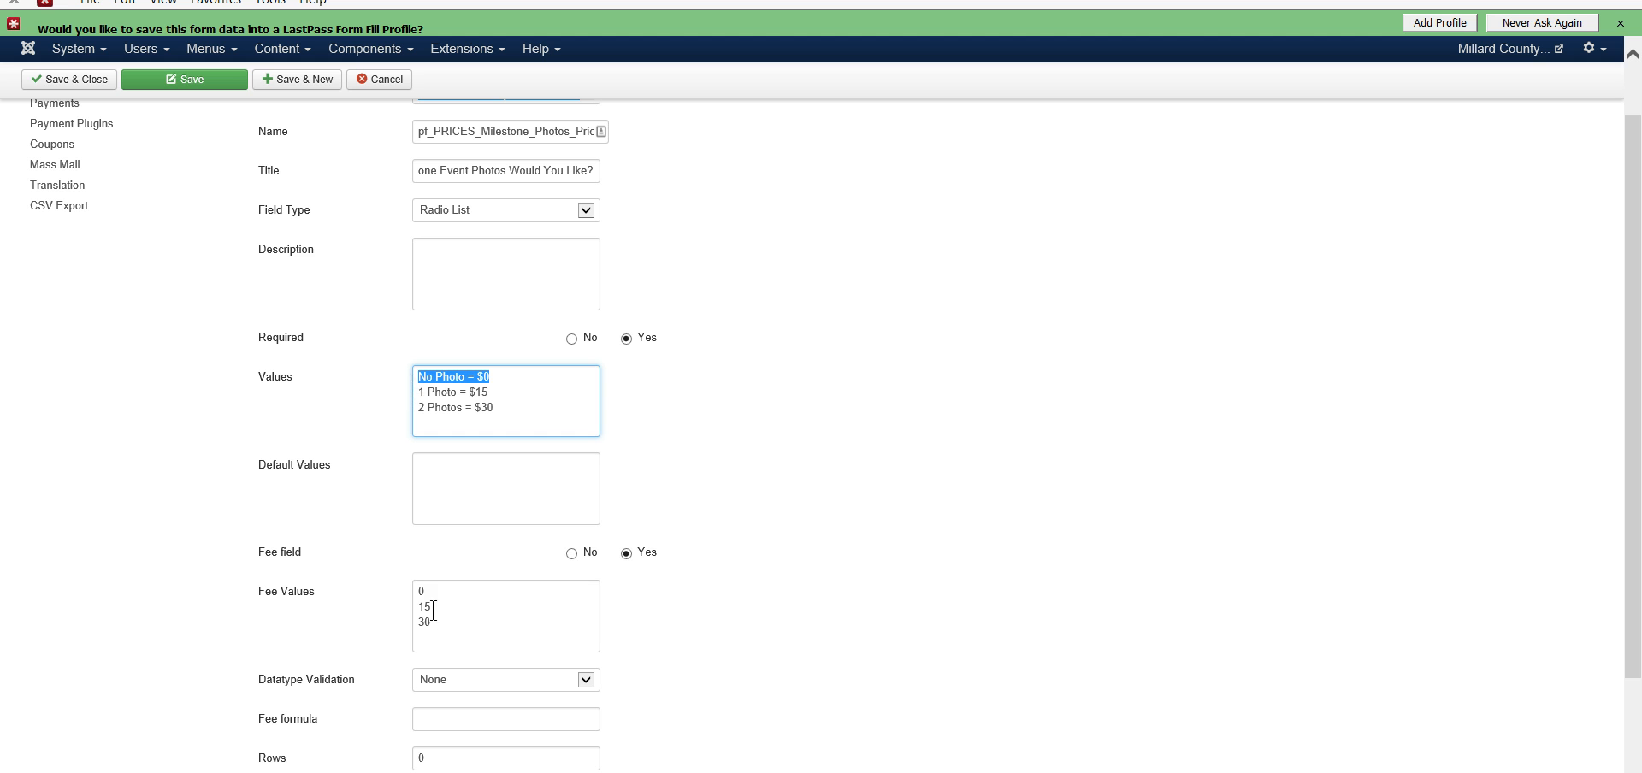
left_click_drag(433, 606, 414, 608)
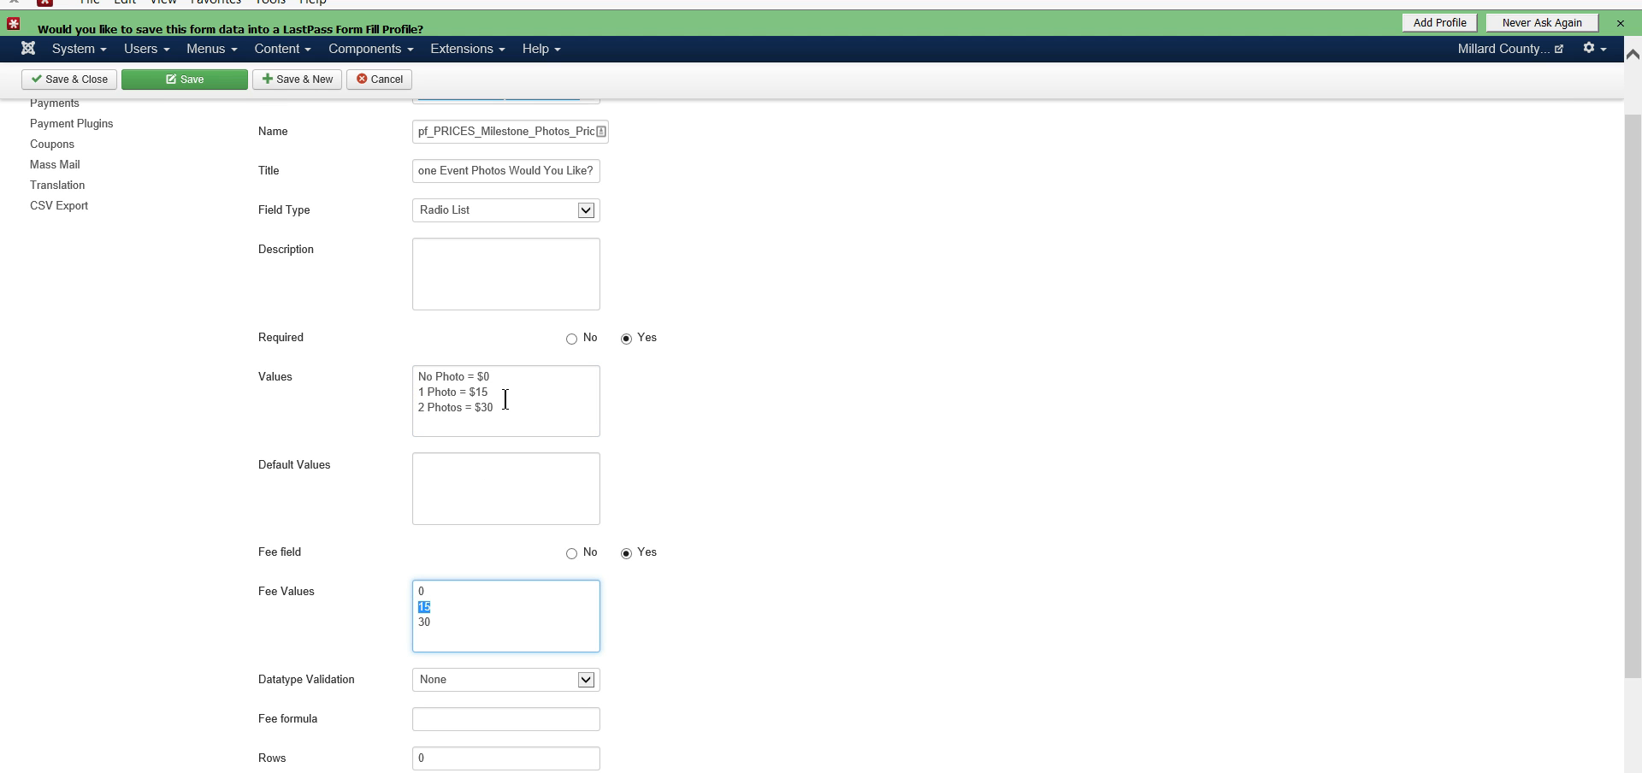
left_click_drag(492, 391, 428, 392)
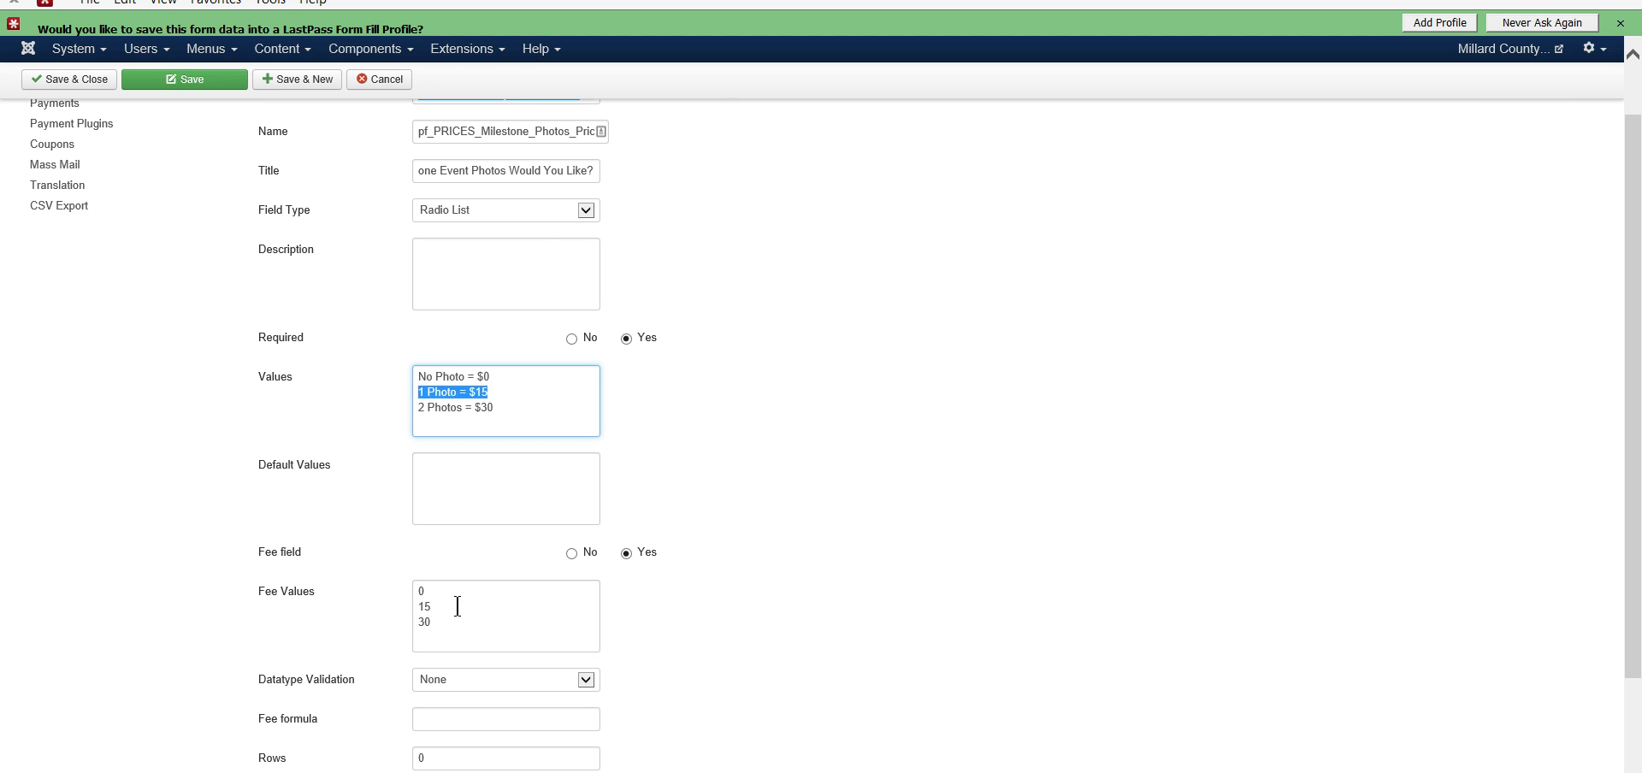
left_click_drag(443, 622, 411, 618)
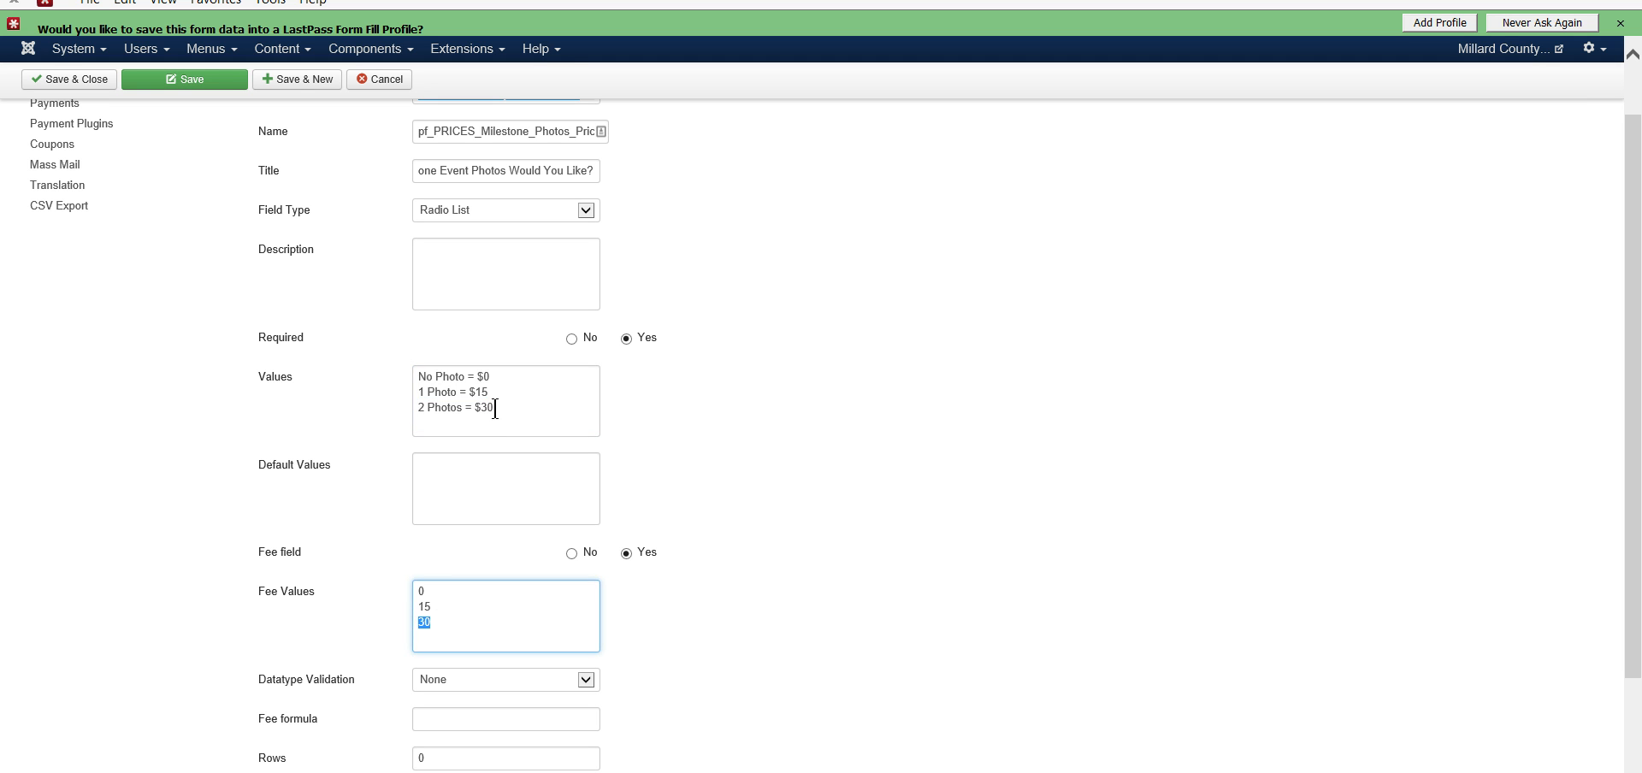
left_click_drag(499, 408, 411, 408)
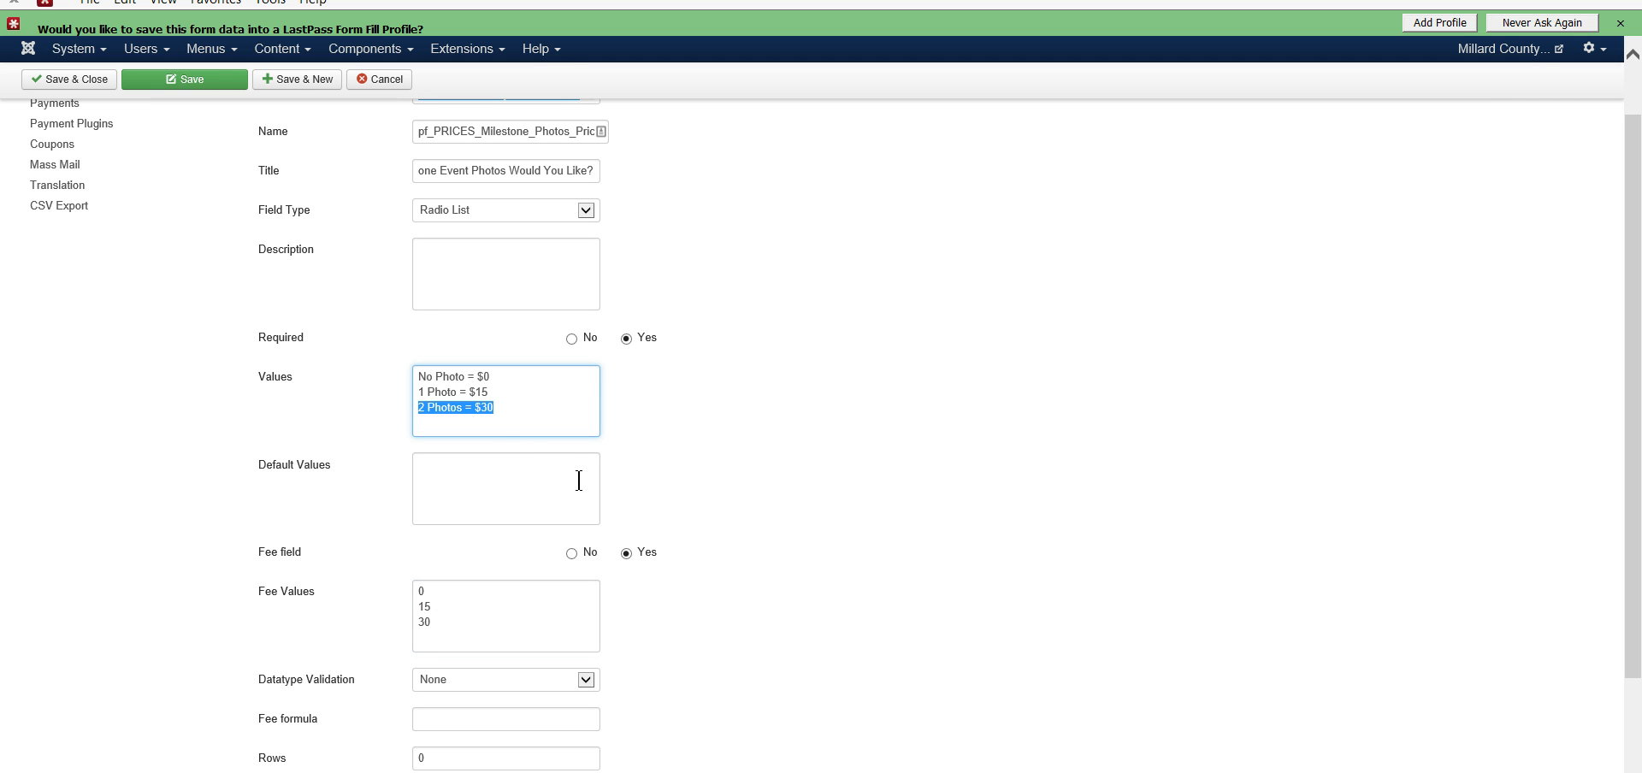